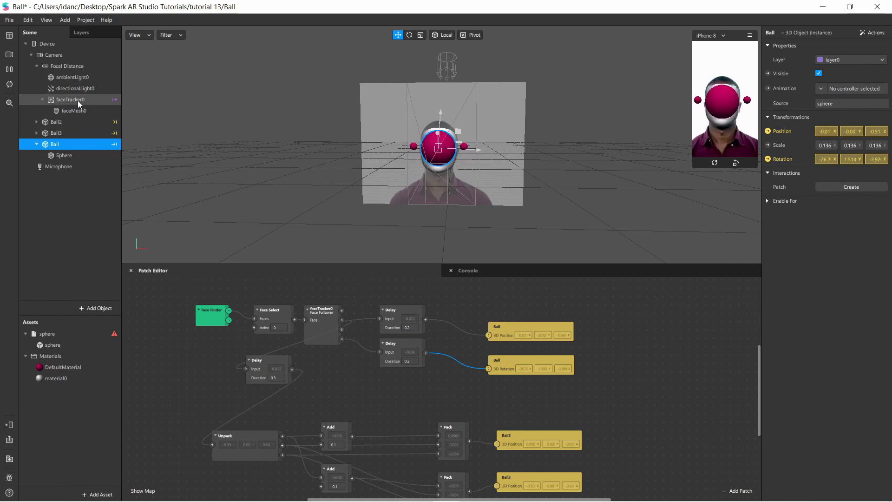
Step: Inspect Ball2 and toggle its Focal Distance group, then show faceMesh0's face mesh properties
scroll(478, 155, up, 5)
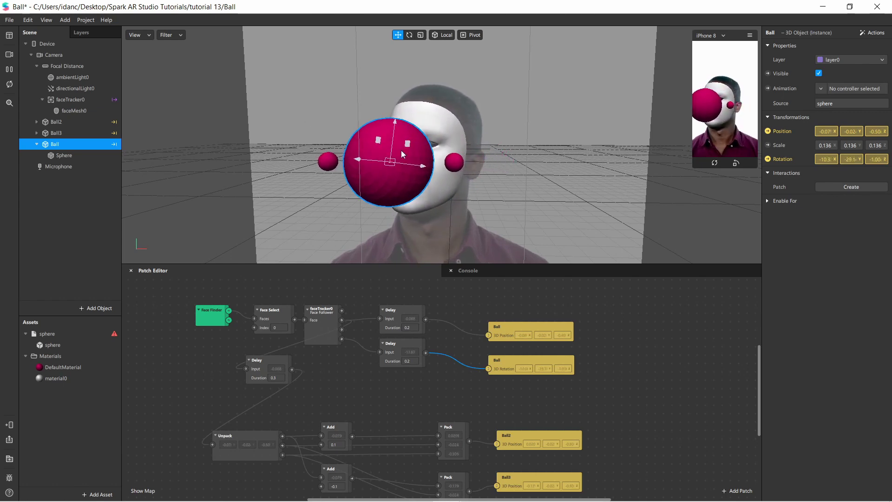
click(74, 122)
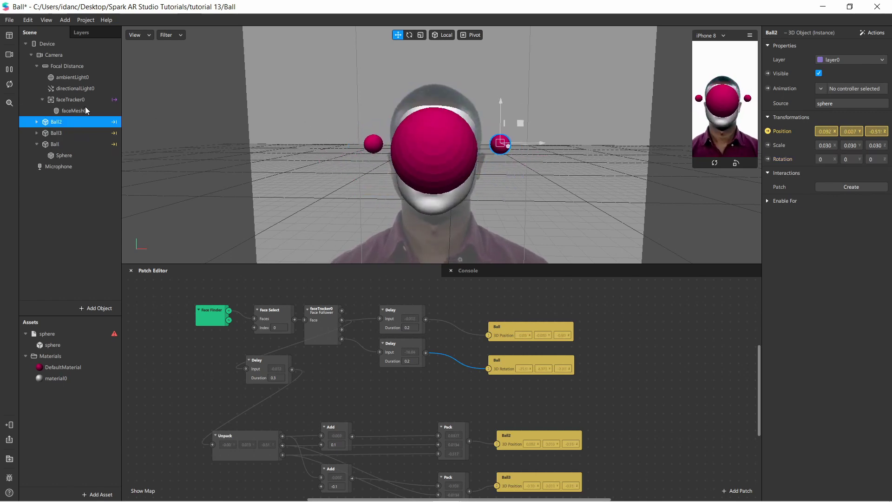
click(36, 65)
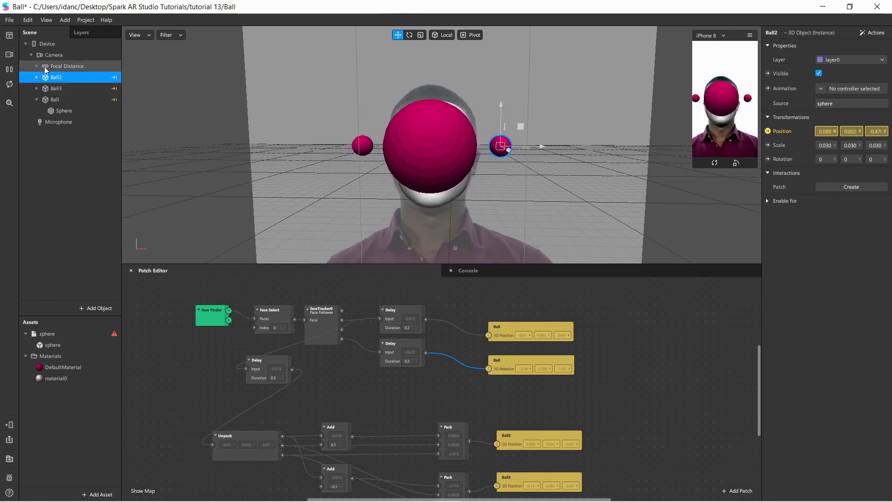
click(40, 66)
click(37, 65)
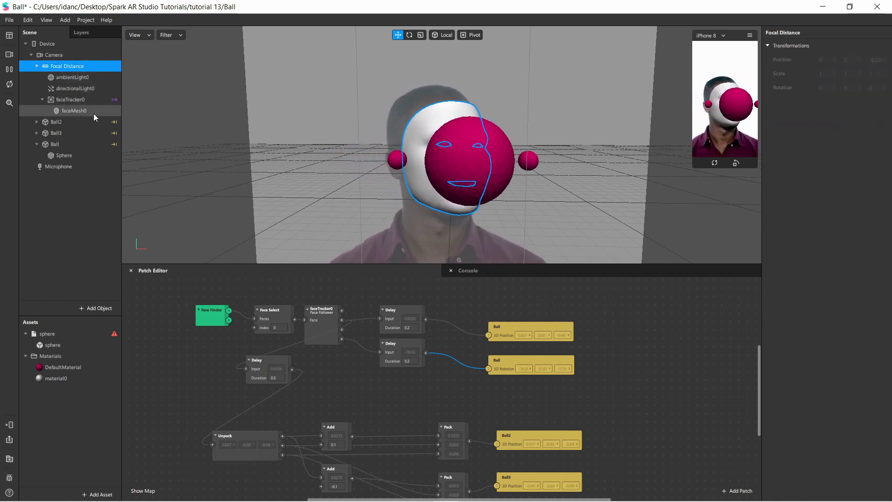
click(76, 111)
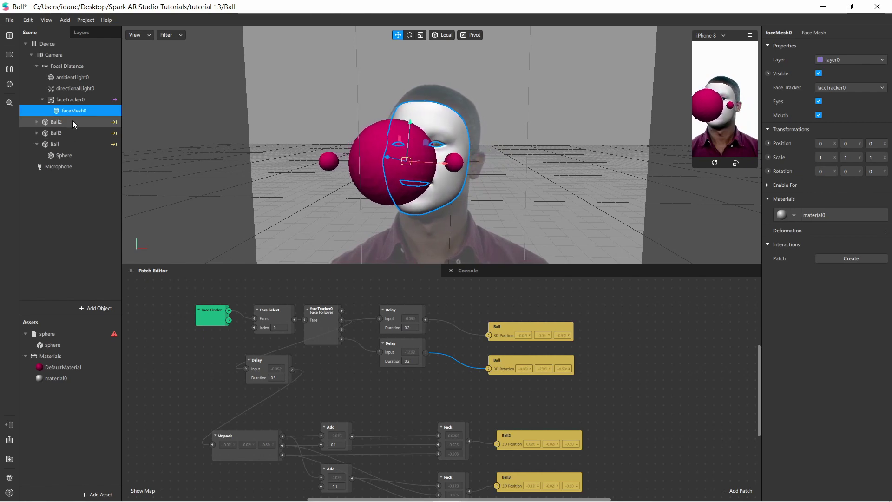
Step: Select Ball2, orbit to an angled view, and wire Face Select into faceTracker0's Face input
click(72, 122)
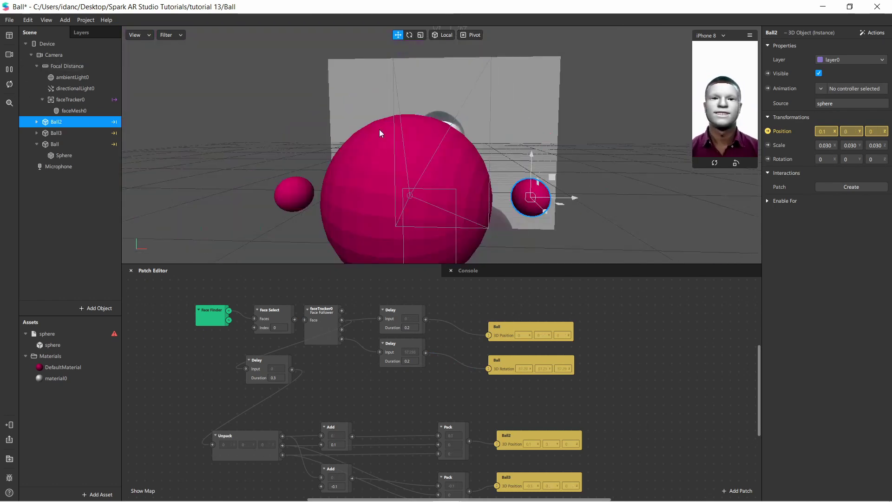
drag(379, 129, 609, 132)
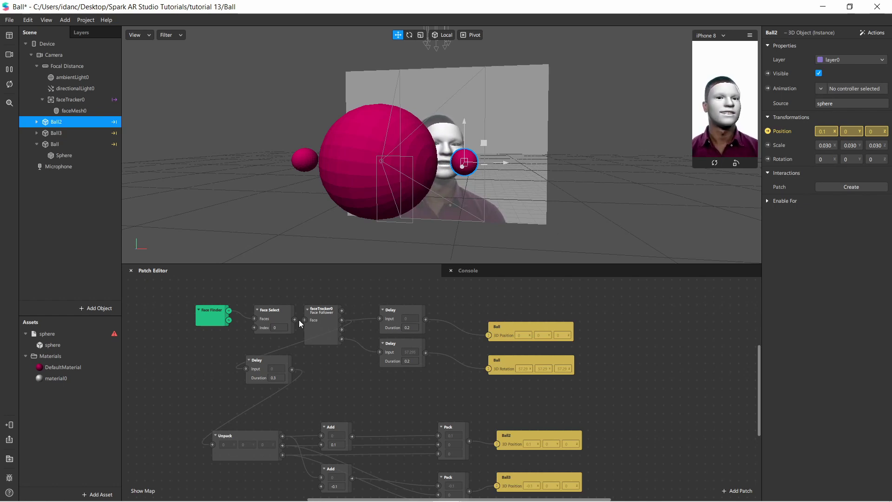
drag(295, 320, 305, 320)
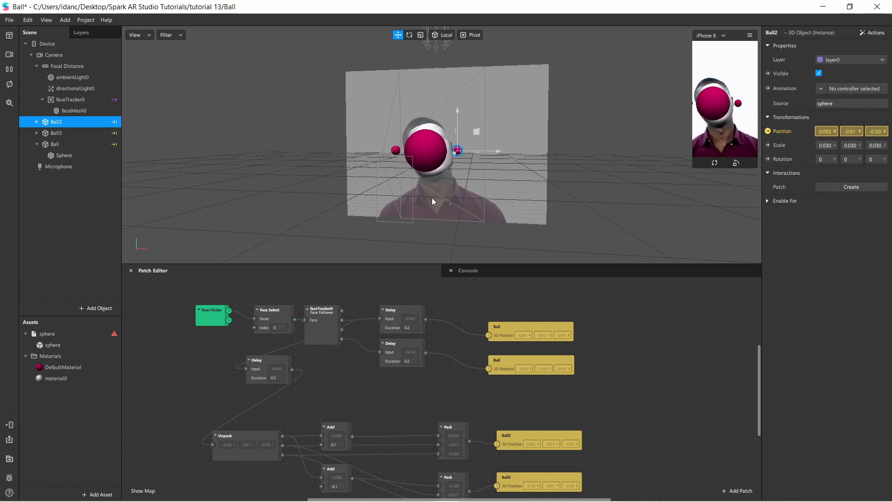
scroll(403, 227, up, 3)
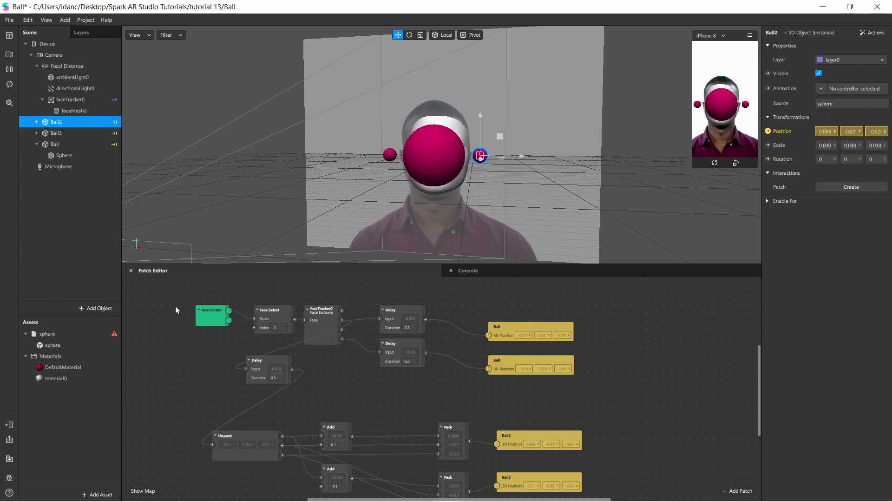
Step: Box-select the Face Finder, Face Select and faceTracker0 patches in the Patch Editor
drag(178, 317, 345, 330)
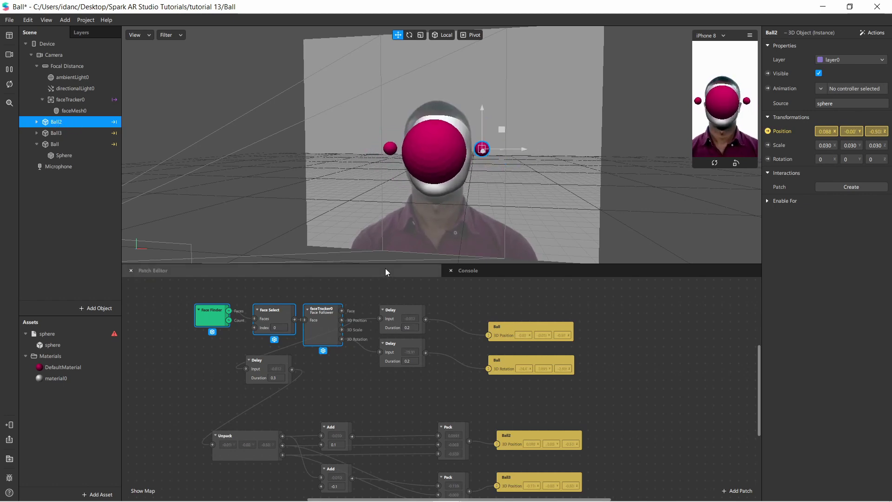
Step: Select the upper Delay patch, then the big Ball object in the Scene panel
click(393, 311)
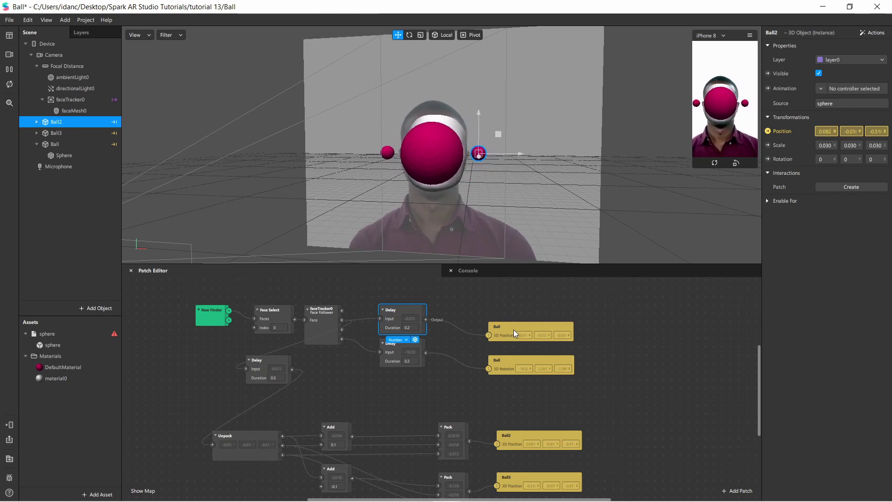
click(58, 133)
click(61, 144)
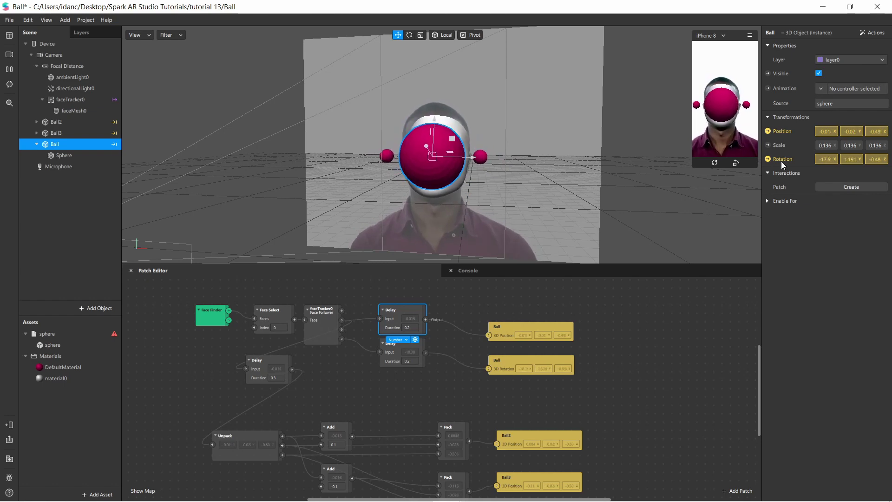
Step: Delete the Ball's 3D Position and 3D Rotation patches
click(521, 328)
key(Delete)
click(509, 360)
key(Delete)
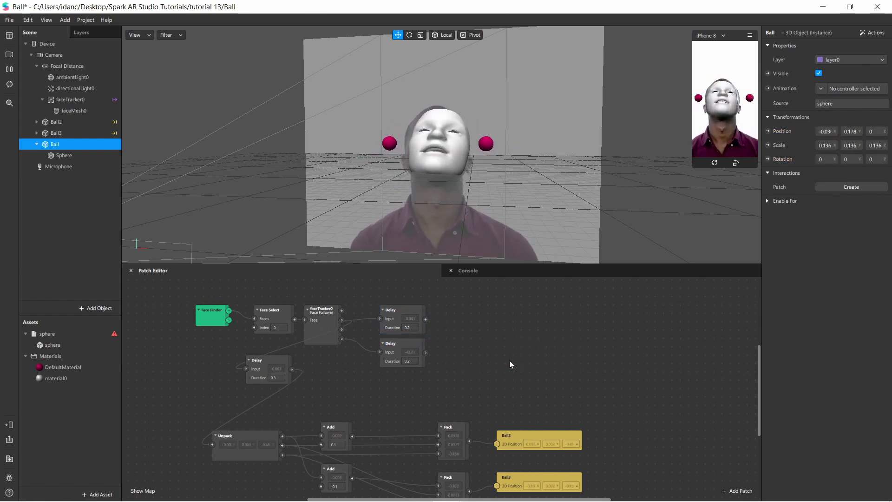
scroll(487, 205, down, 5)
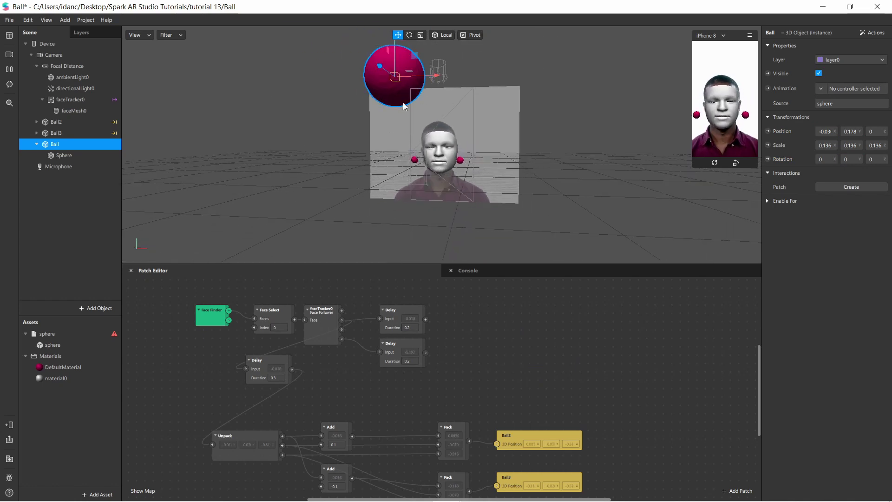
scroll(484, 161, up, 3)
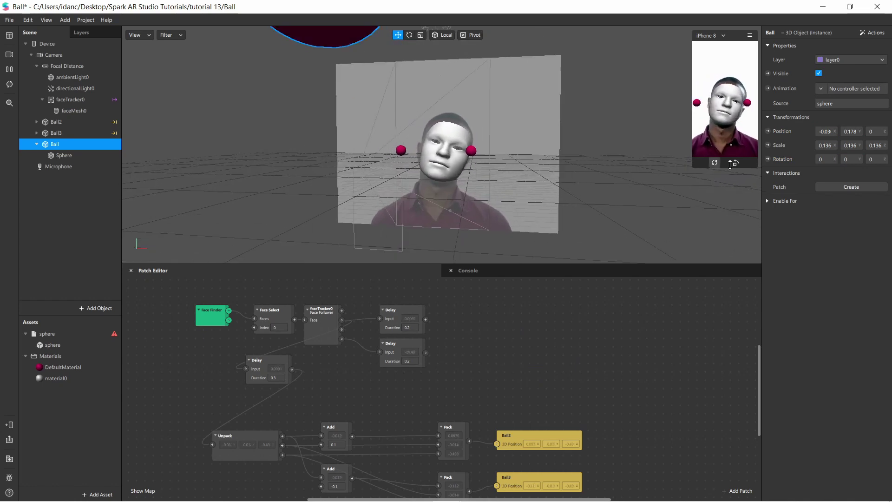
Step: Create a new Ball 3D Position patch and place it beside the upper Delay patch
click(767, 131)
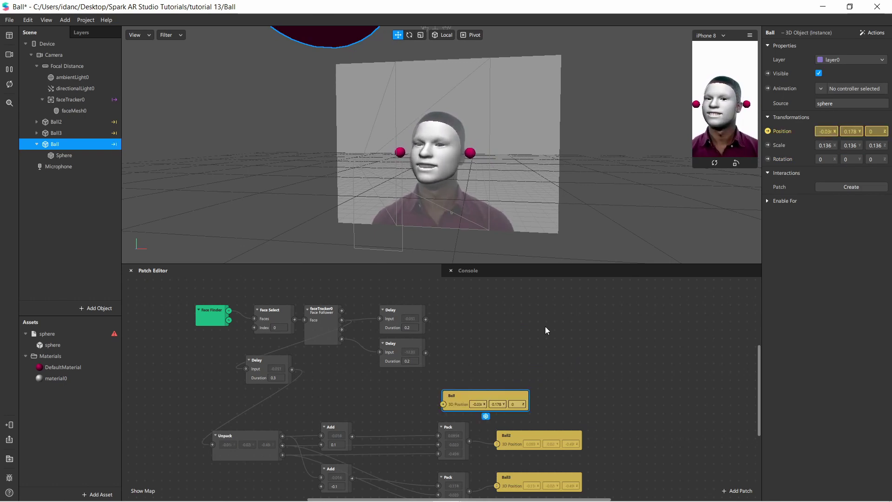
drag(486, 397, 526, 305)
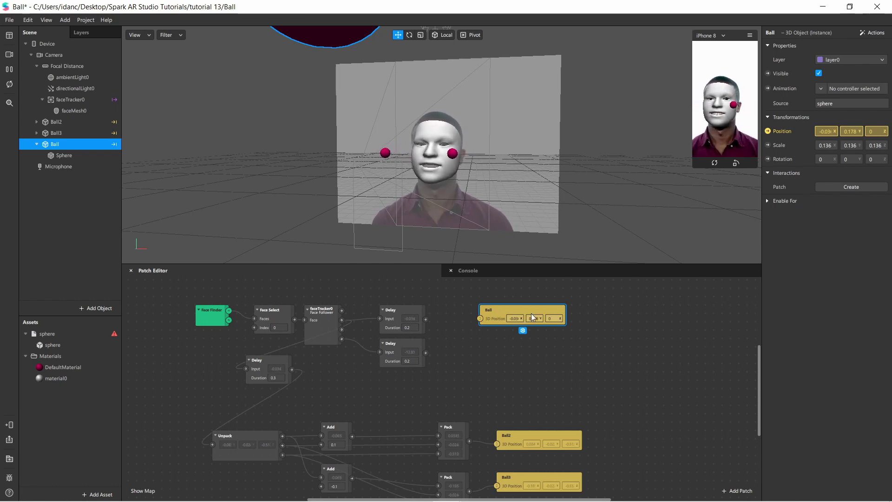
scroll(465, 153, down, 3)
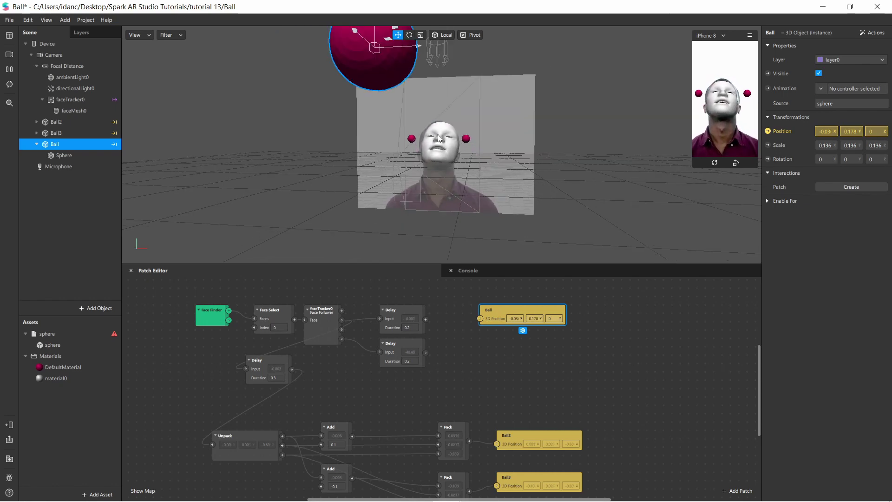
scroll(534, 330, up, 1)
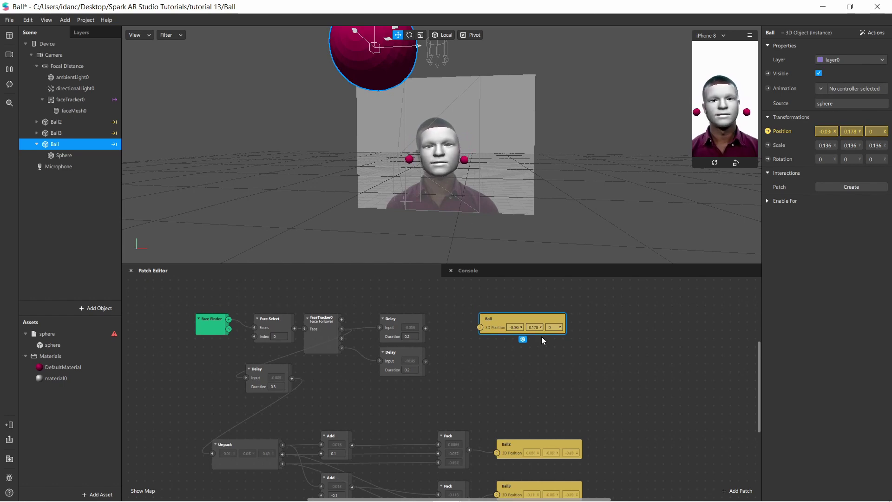
Step: Add a Ball 3D Rotation patch, then wire the upper and lower Delay outputs into Position and Rotation
click(768, 159)
drag(486, 391, 516, 349)
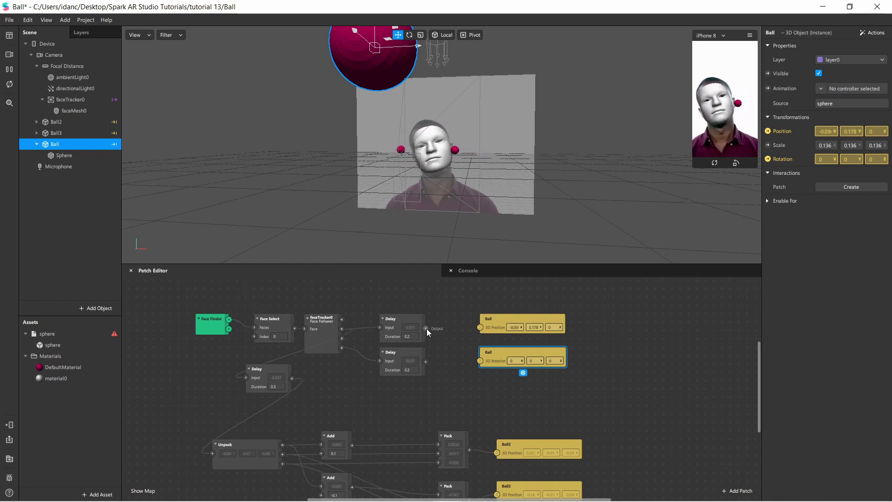
drag(427, 329, 482, 328)
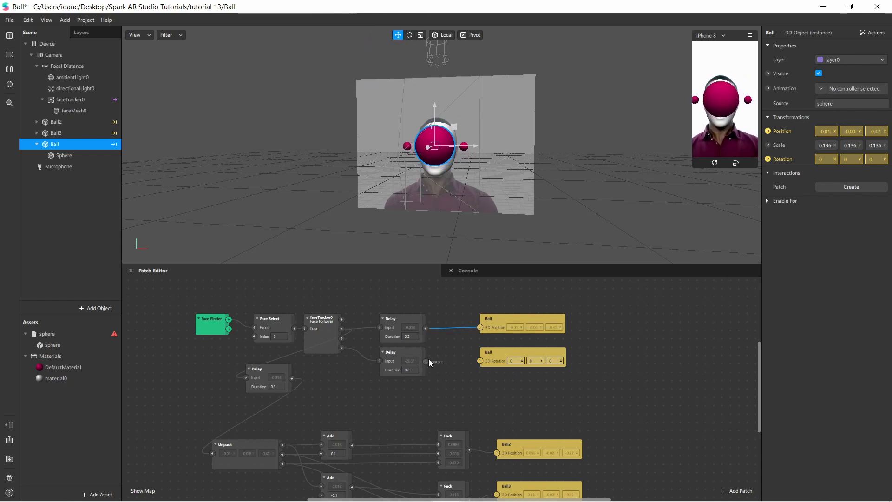
drag(429, 362, 480, 358)
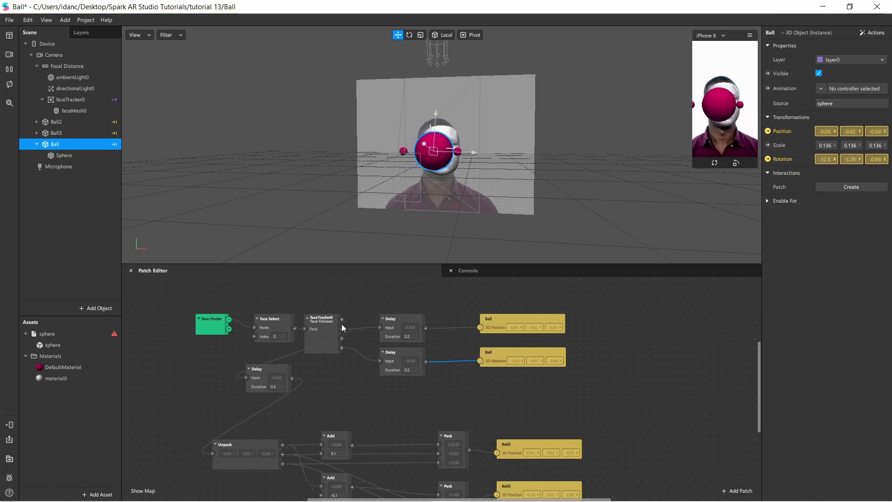
click(404, 320)
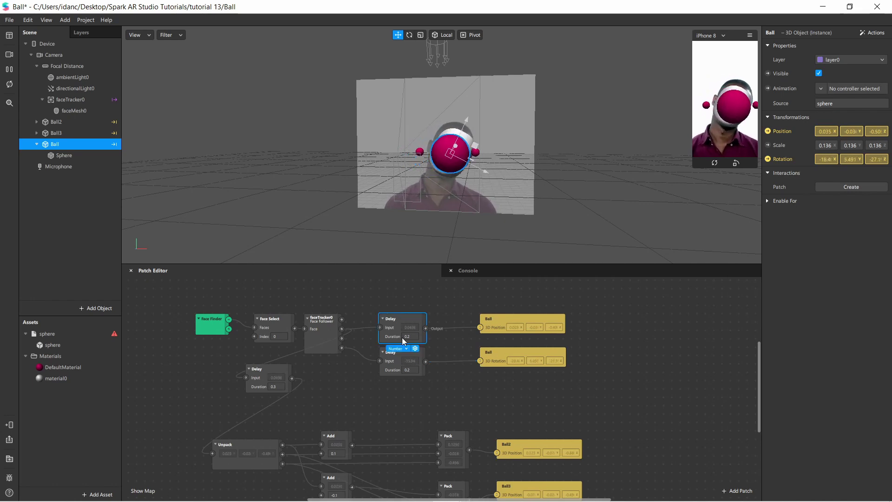
double_click(401, 300)
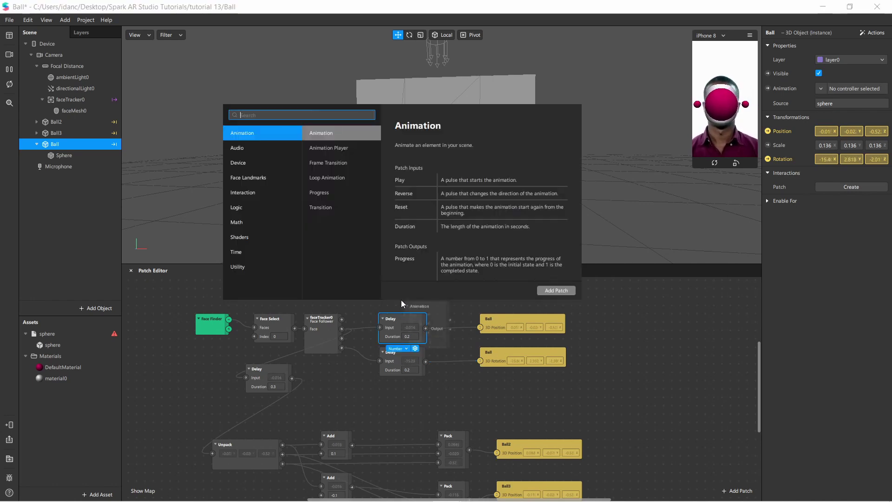
text(de)
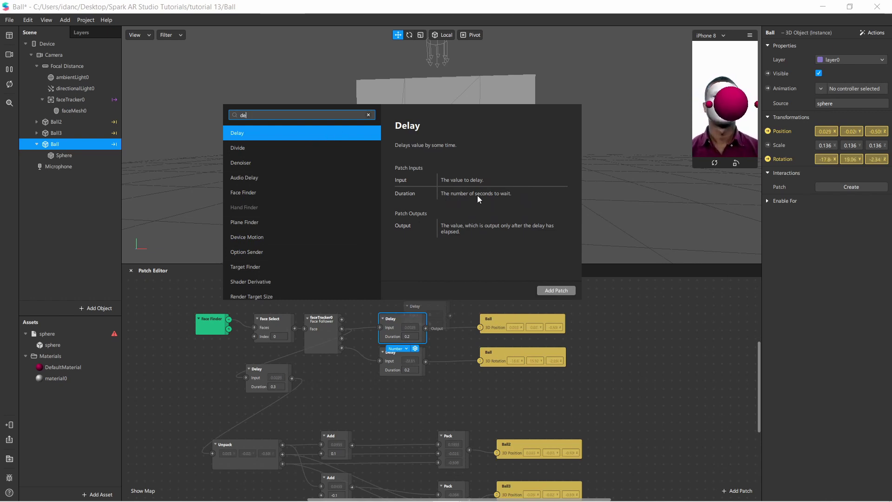
click(647, 329)
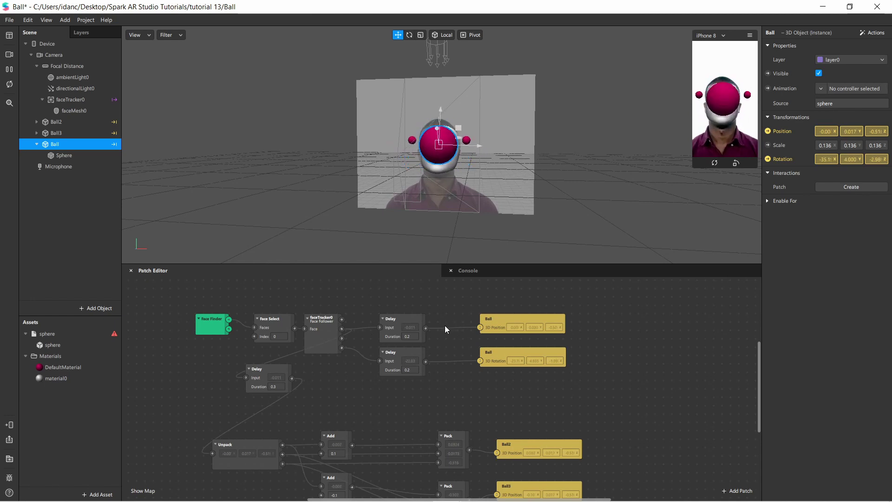
Step: Set the upper Delay patch's Duration to 0
click(400, 319)
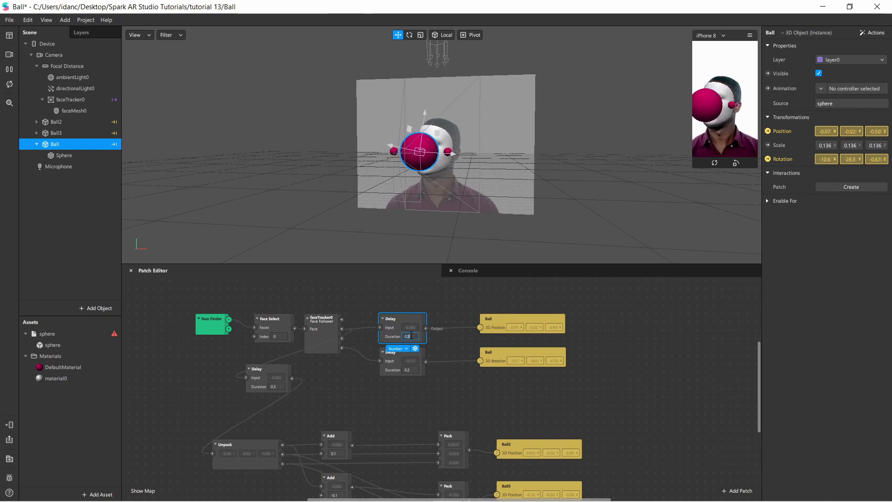
key(BackSpace)
key(BackSpace)
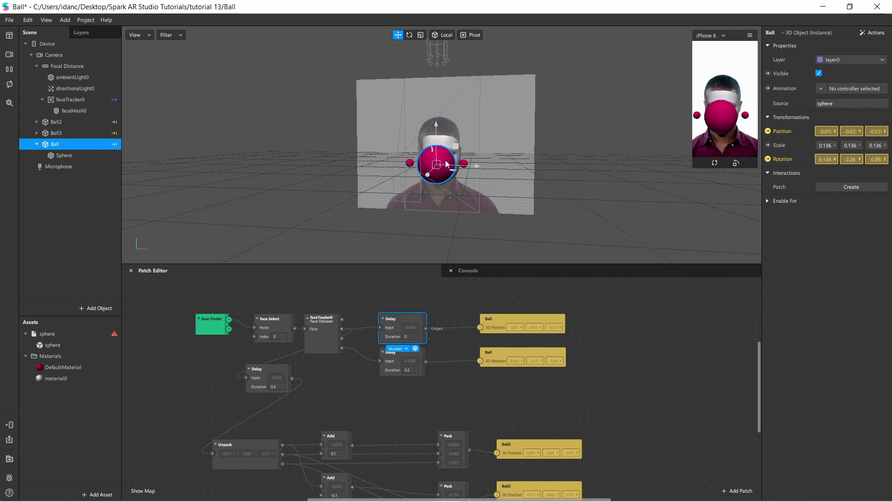
scroll(445, 158, up, 5)
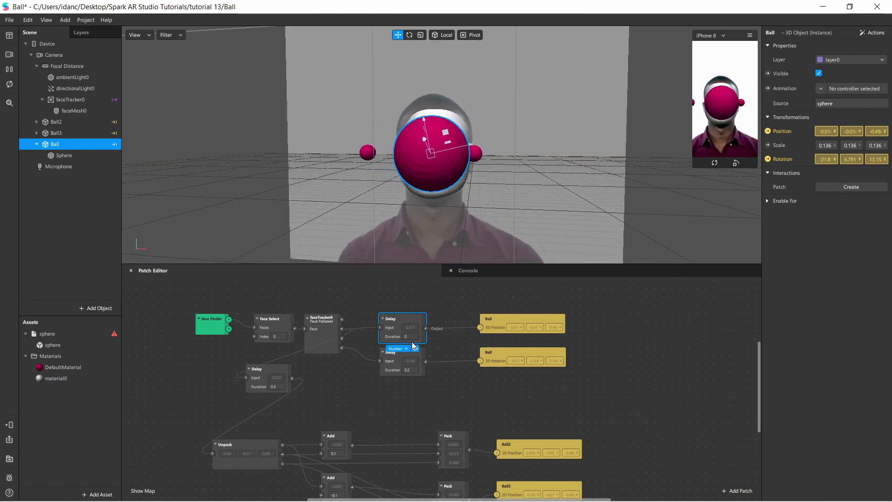
text(.0)
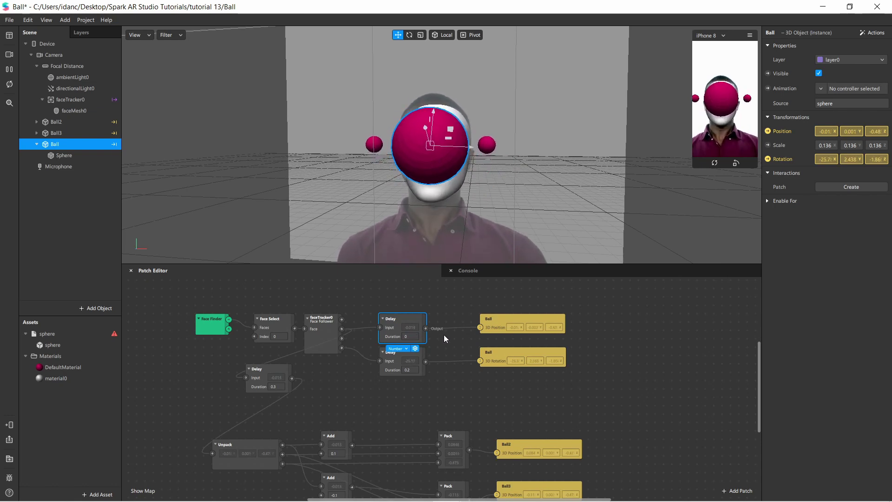
click(413, 336)
text(.0)
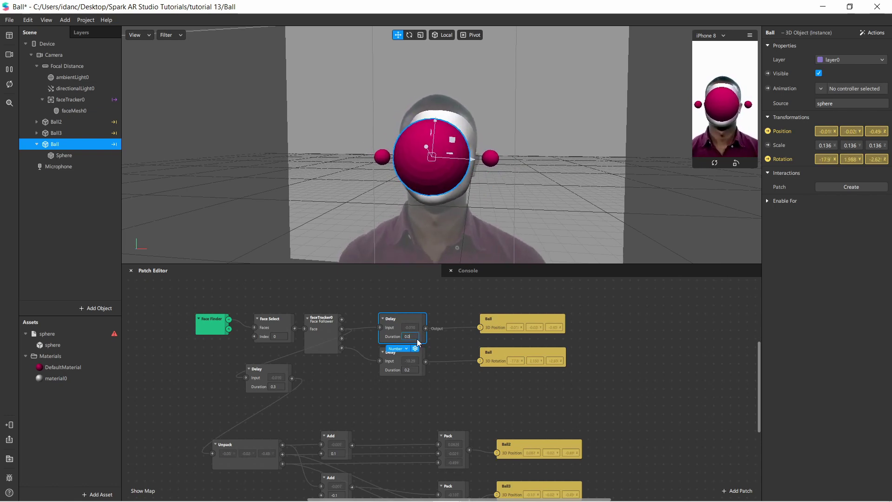
key(Return)
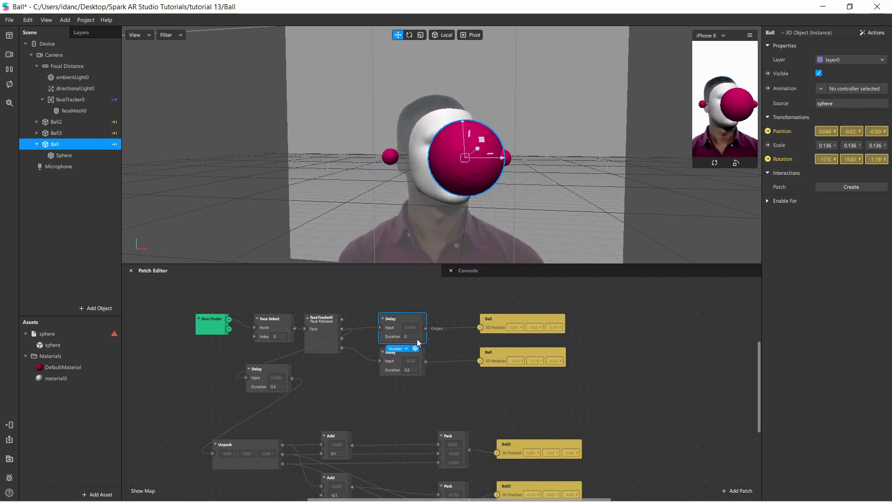
Step: Try Duration 0.2 and then 0.4, settling back on 0.2
click(414, 335)
text(.0)
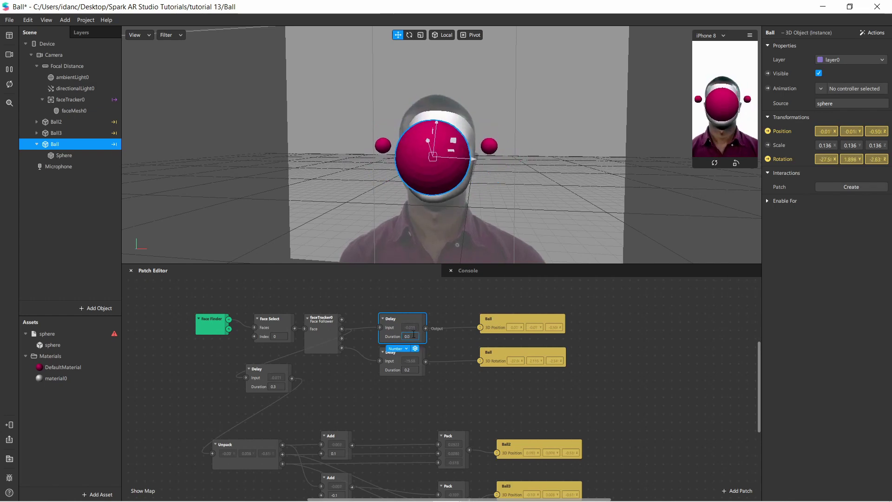
key(BackSpace)
key(BackSpace)
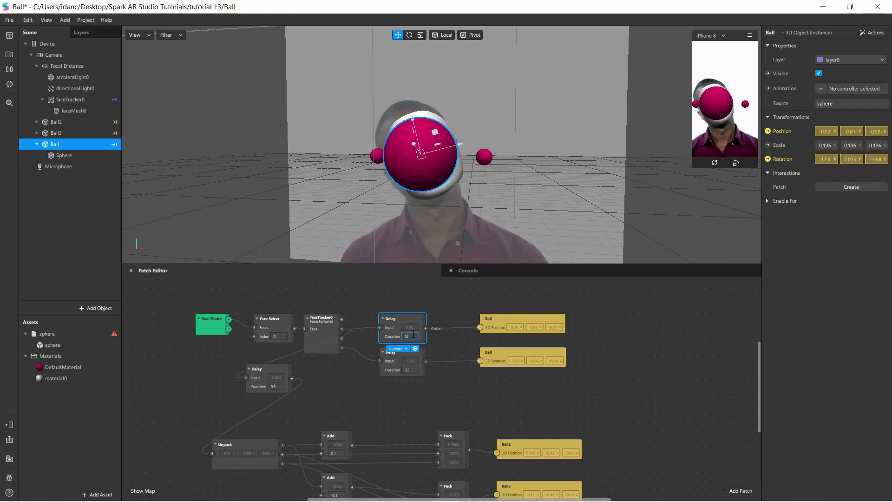
text(.2)
key(Return)
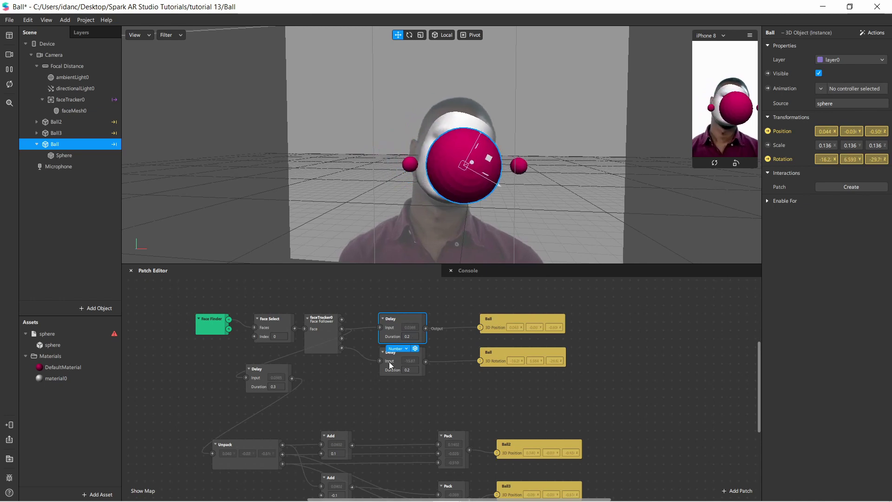
key(BackSpace)
text(4)
key(Return)
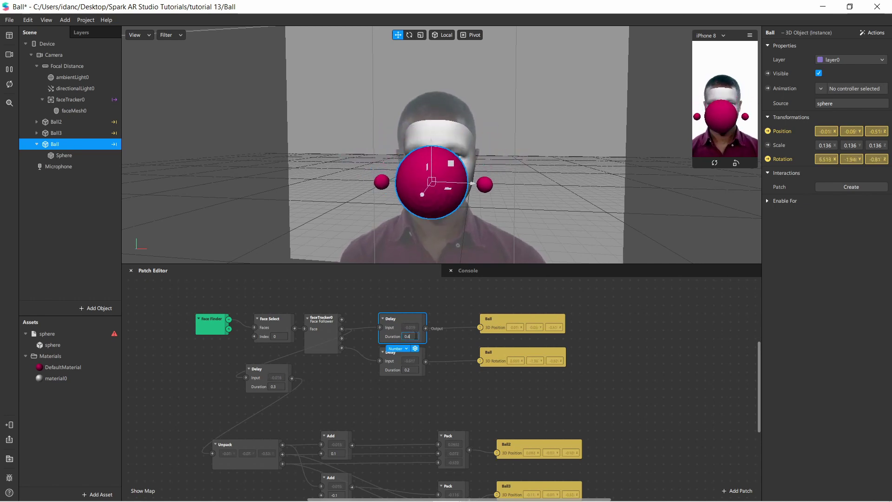
key(Return)
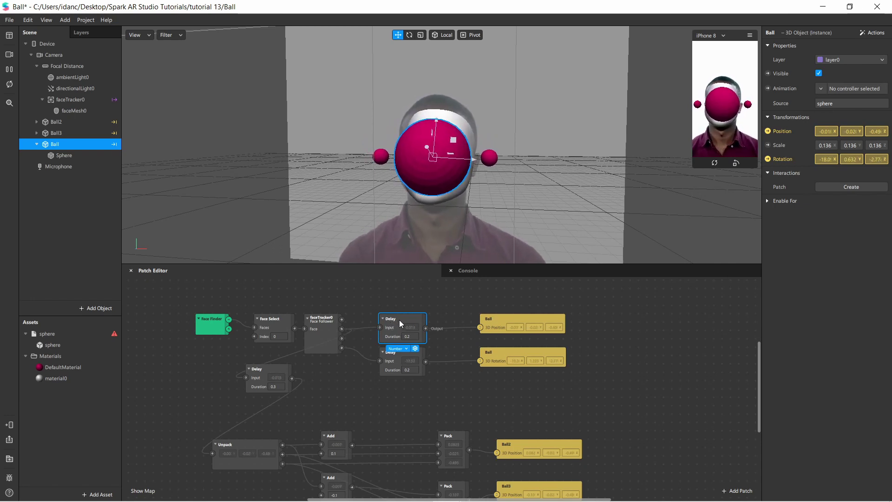
Step: Nudge the position Delay patch upward and orbit the preview to check the trailing sphere
drag(399, 319, 399, 307)
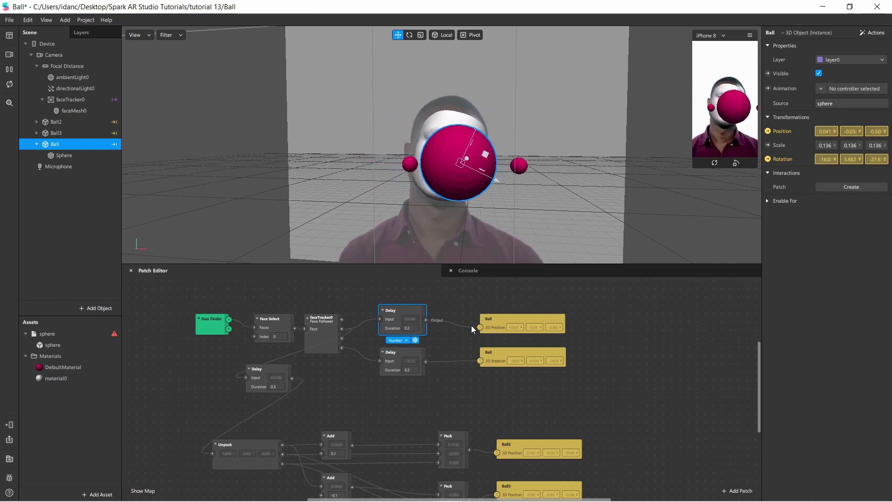
click(498, 321)
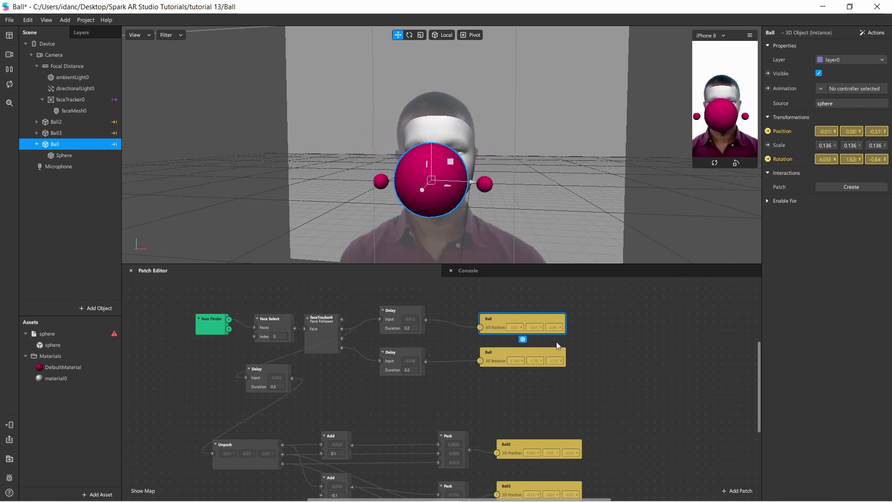
click(400, 353)
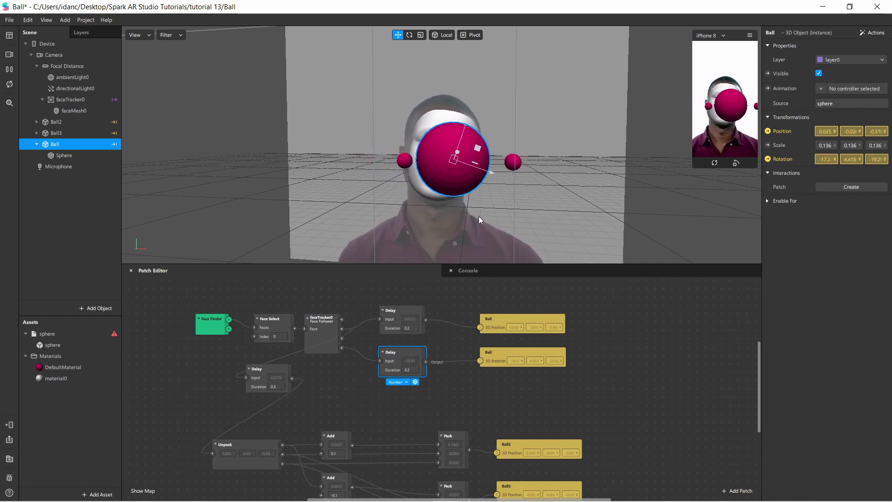
right_drag(555, 135, 587, 277)
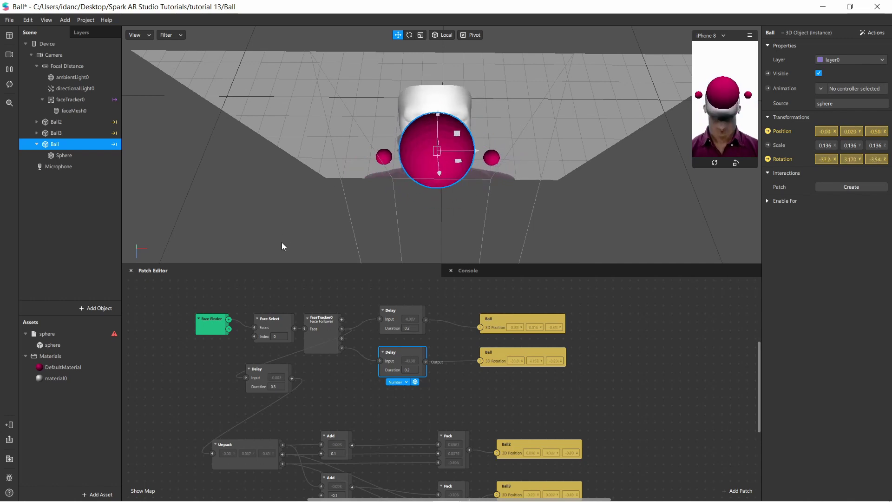
right_drag(545, 166, 546, 91)
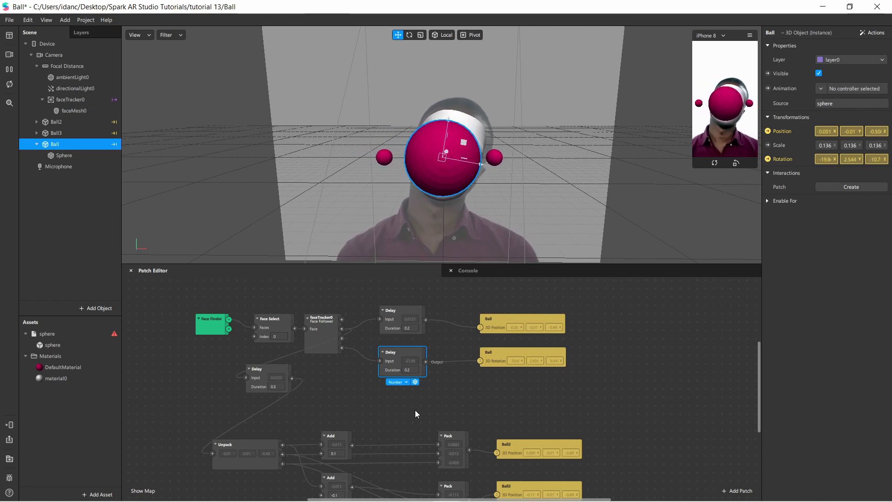
click(487, 395)
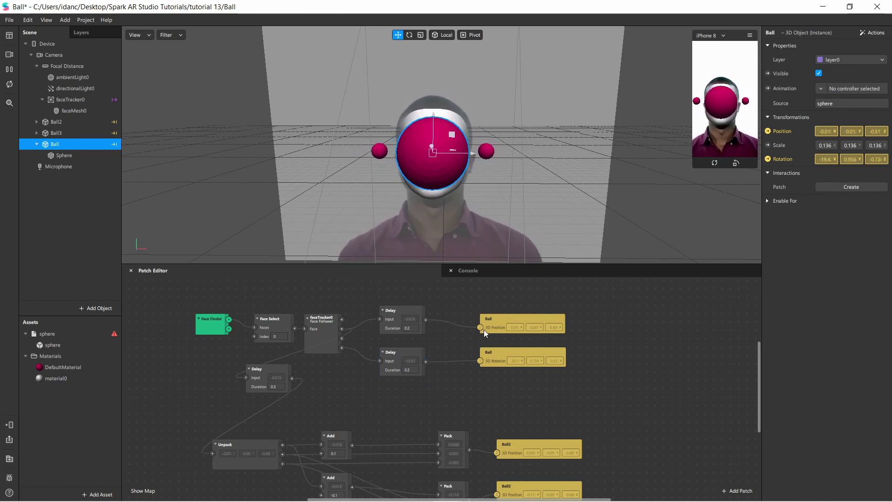
scroll(485, 340, down, 2)
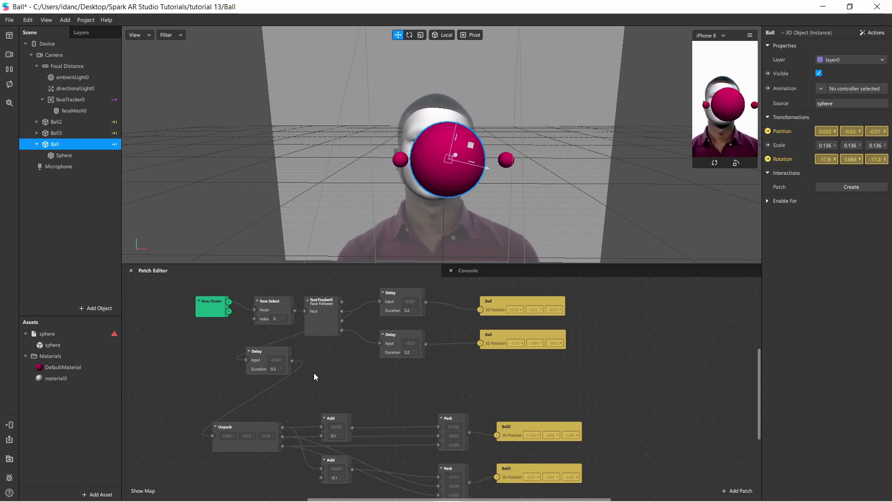
Step: Drag the 0.3-duration Delay patch slightly right and down, and pan the graph right
drag(287, 358, 302, 364)
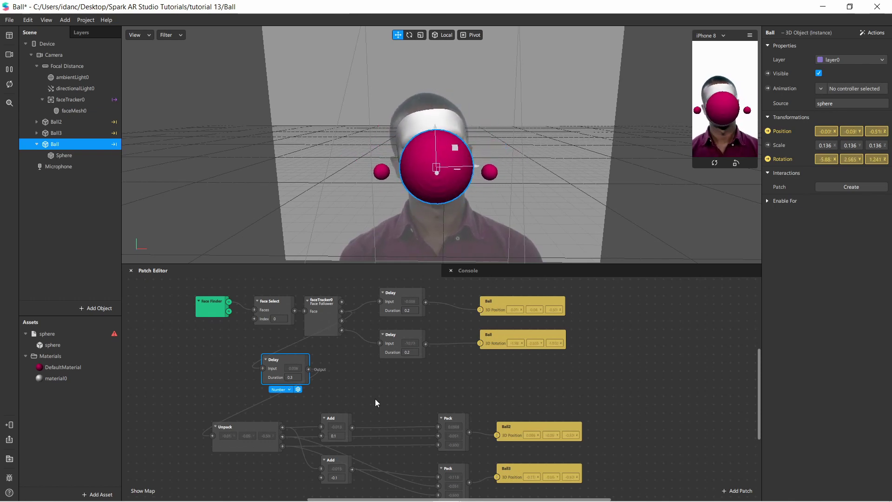
scroll(388, 399, down, 2)
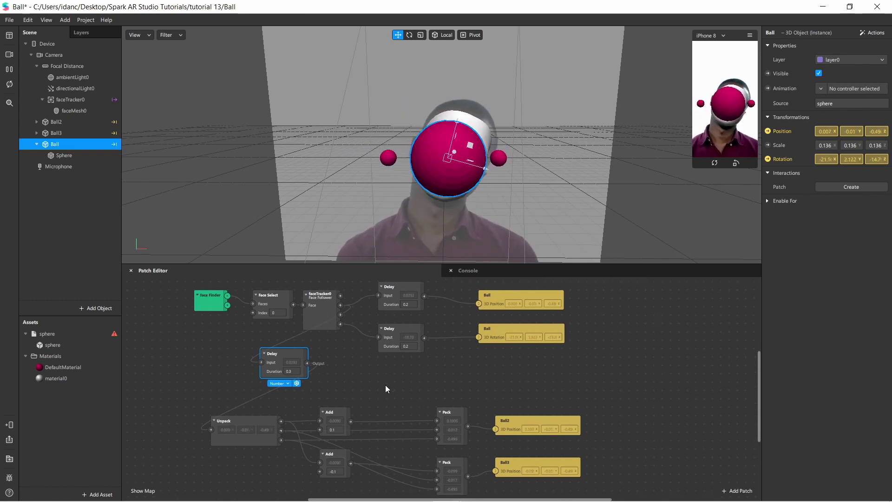
mouse_move(389, 375)
mouse_down()
mouse_move(405, 376)
mouse_move(402, 386)
mouse_move(417, 378)
mouse_move(401, 375)
mouse_up()
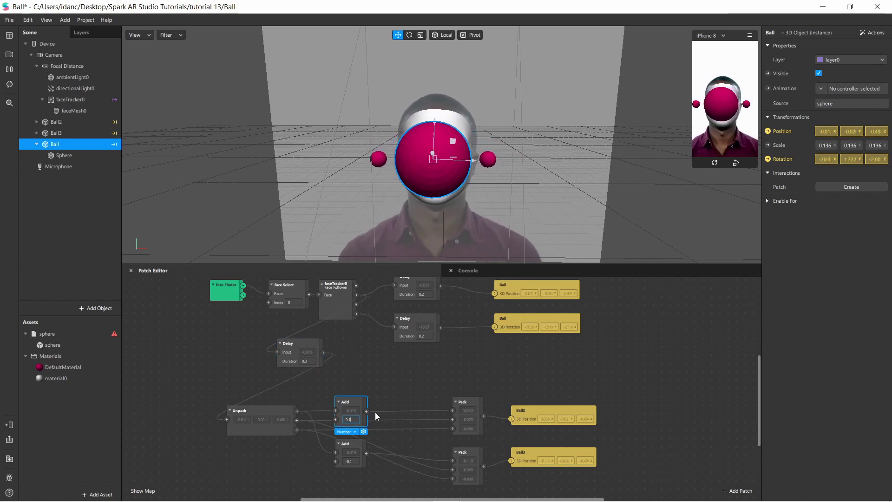
Step: Set both Add patches' offsets to 0 and orbit the preview to see the merged balls
key(BackSpace)
key(BackSpace)
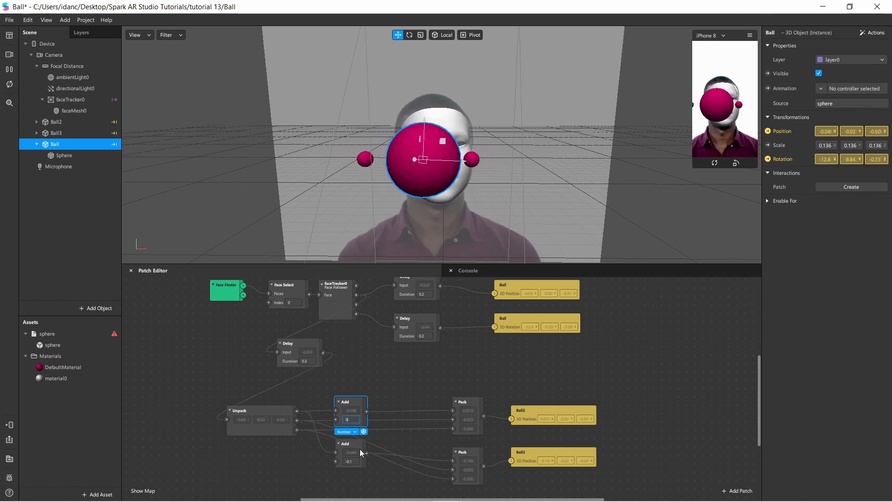
click(353, 459)
text(0)
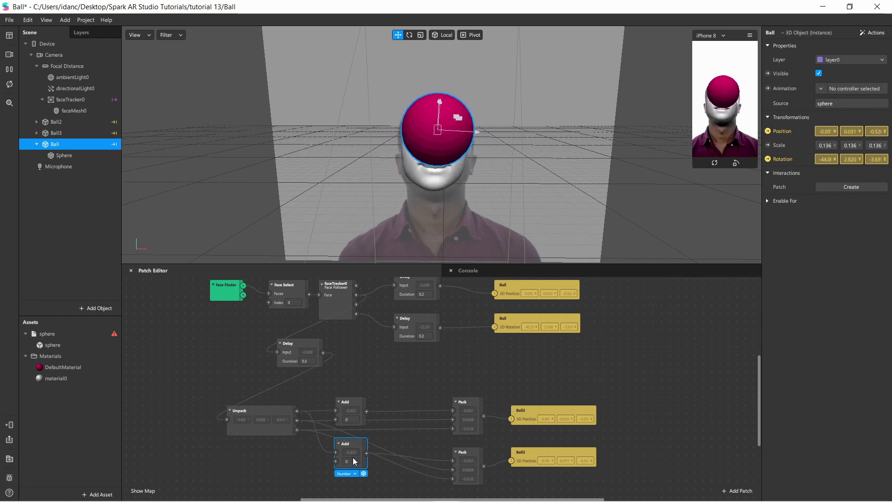
mouse_move(495, 193)
mouse_down()
mouse_move(356, 194)
mouse_move(488, 192)
mouse_up()
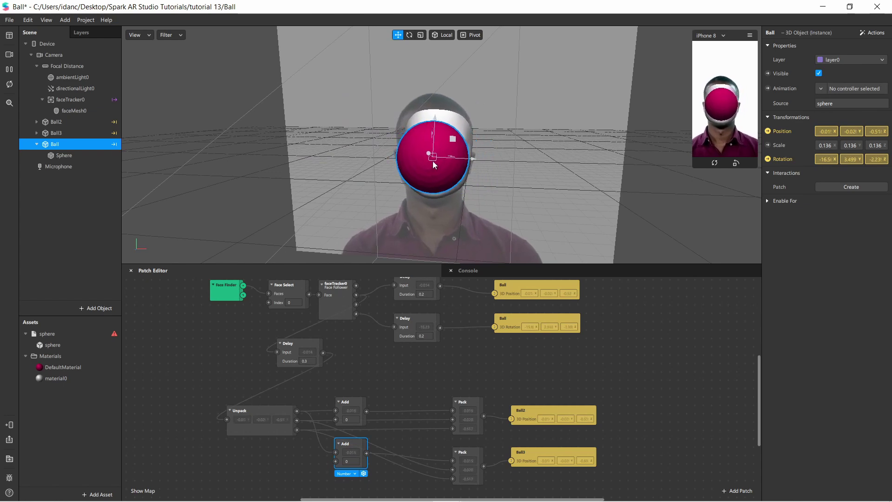
drag(450, 205, 517, 197)
Step: Restore the Add offsets to 0.1 and -0.1 and save the project
text(-0.1)
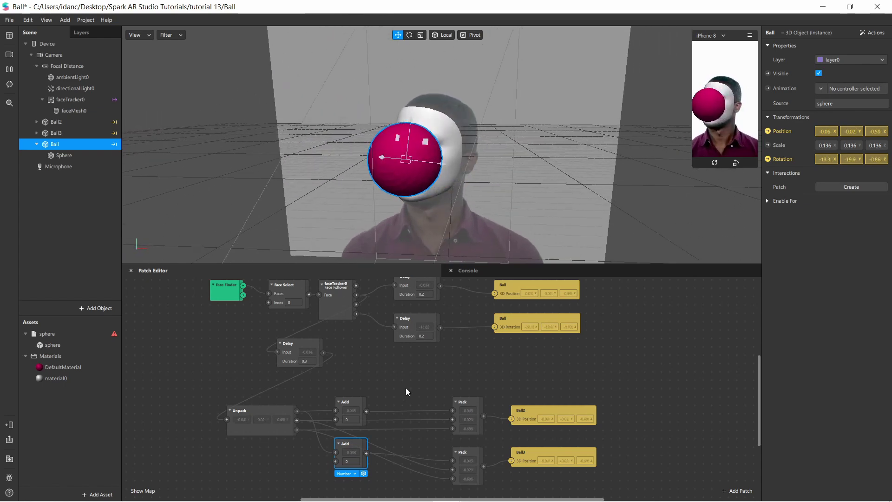
click(407, 383)
key(ctrl+s)
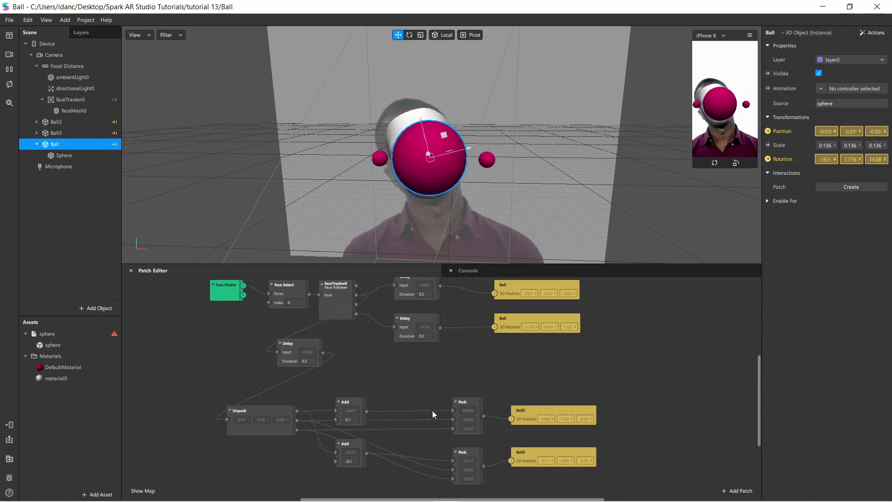
Step: Drag the Unpack patch left in two moves, keeping it wired to both Add patches
click(308, 343)
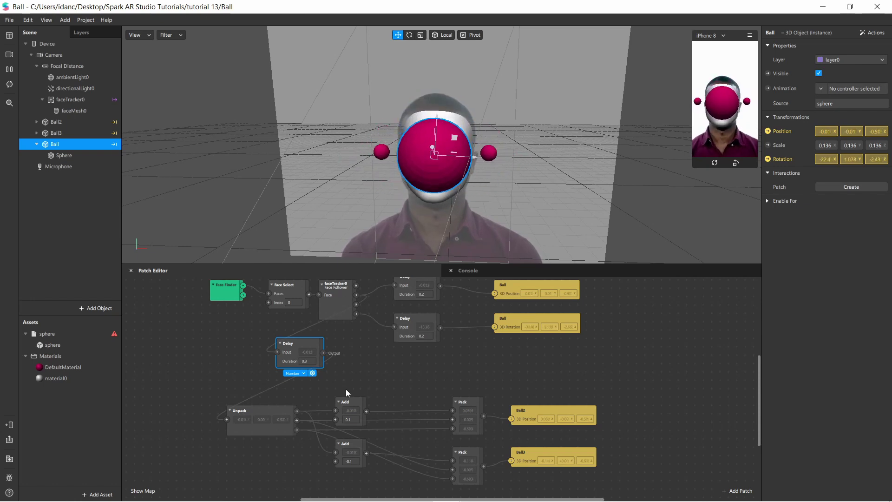
click(257, 408)
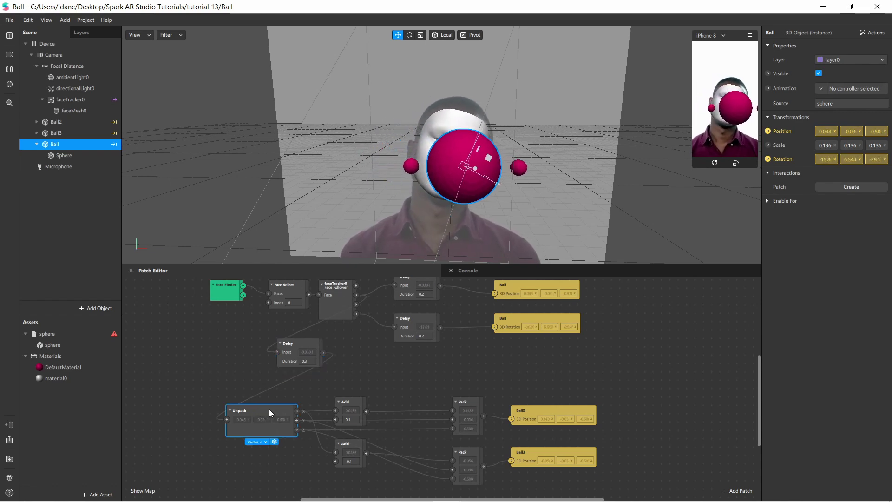
drag(268, 409, 255, 412)
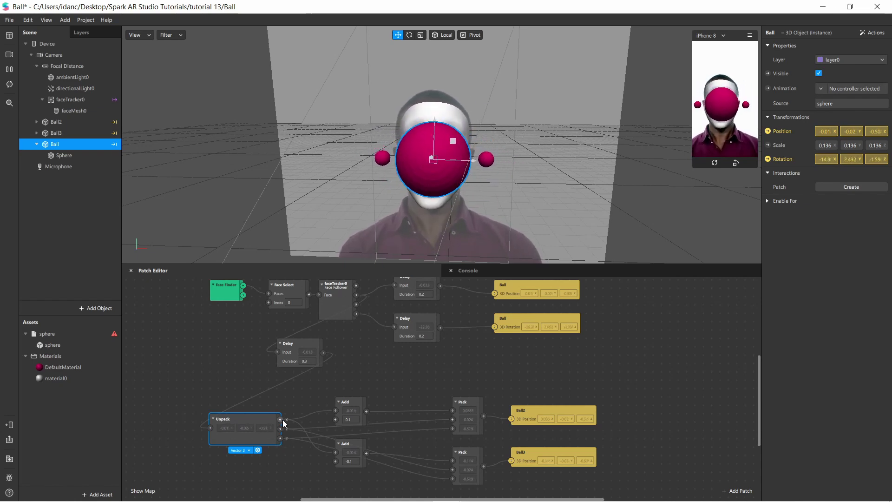
drag(258, 419, 241, 411)
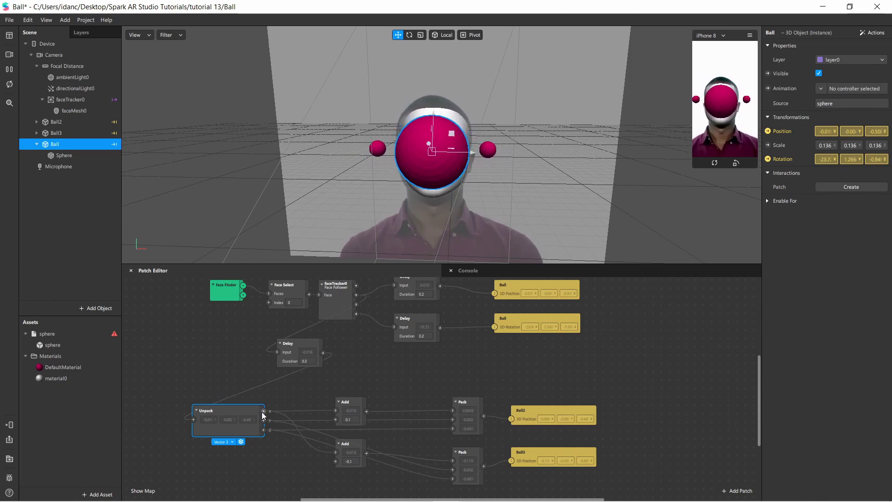
click(348, 408)
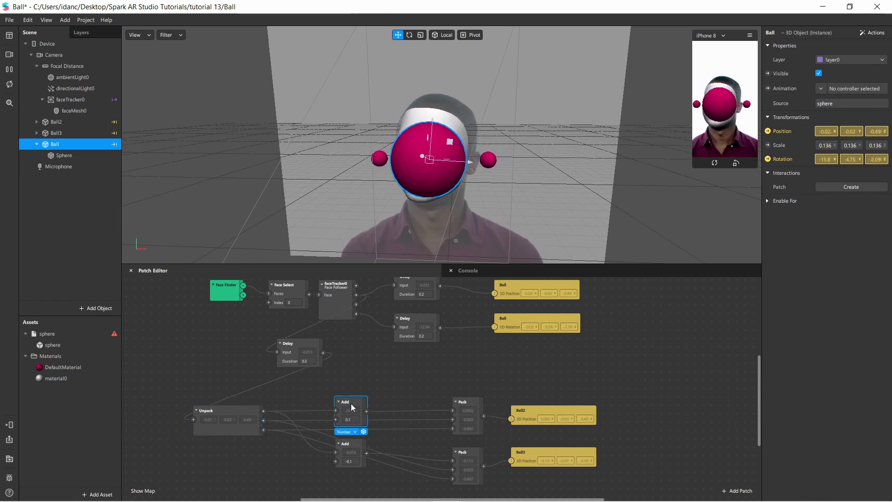
click(232, 410)
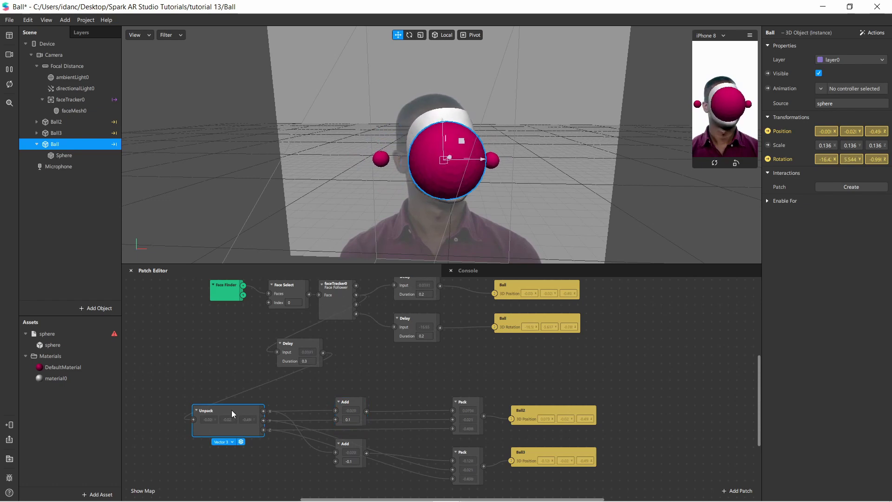
right_click(308, 392)
text(un)
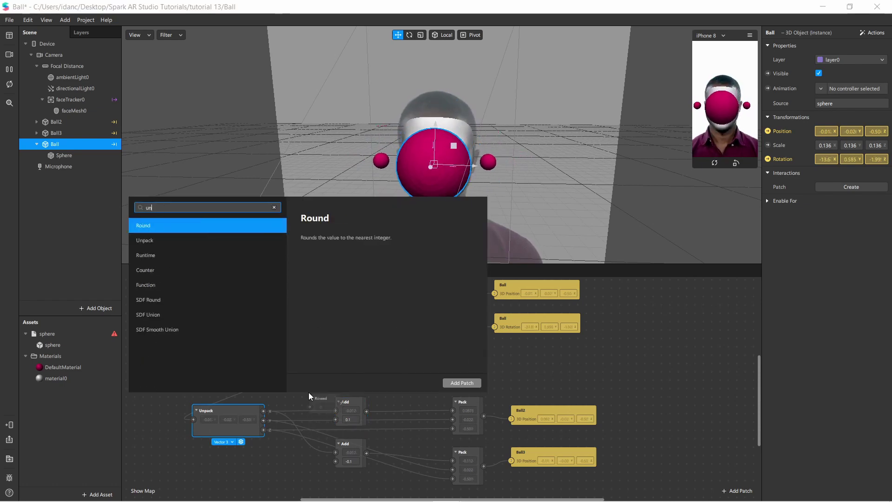
click(161, 240)
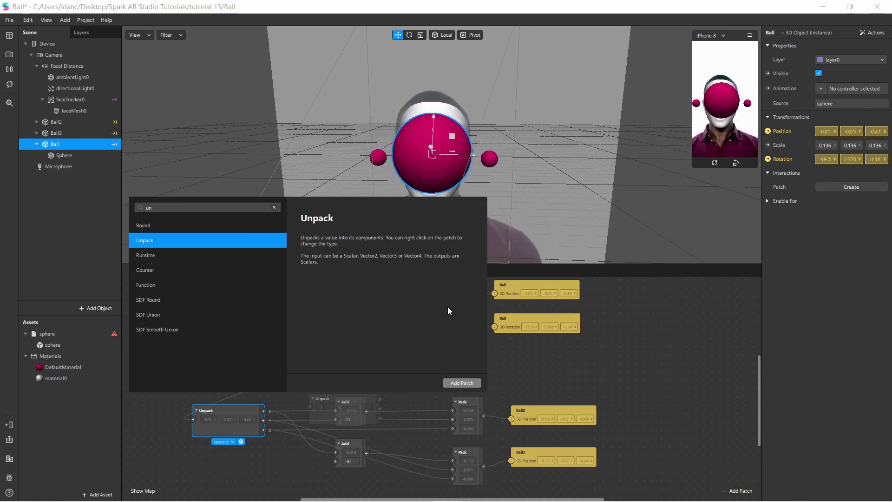
click(545, 361)
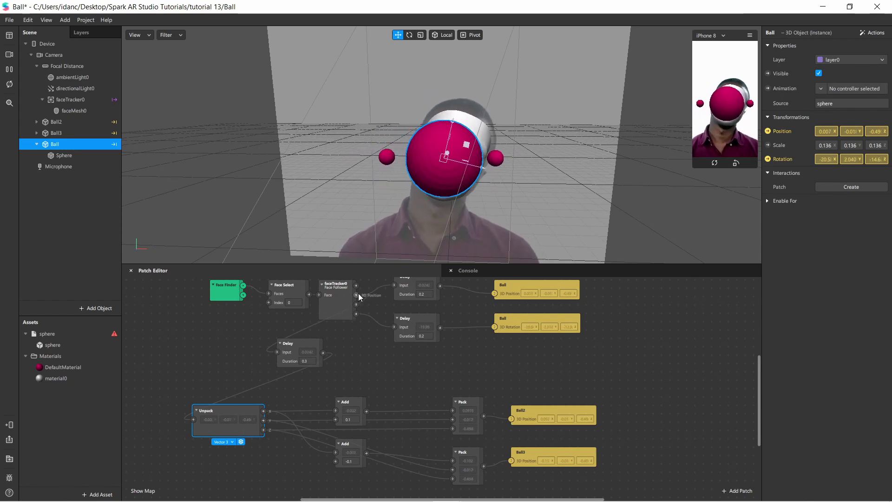
click(223, 443)
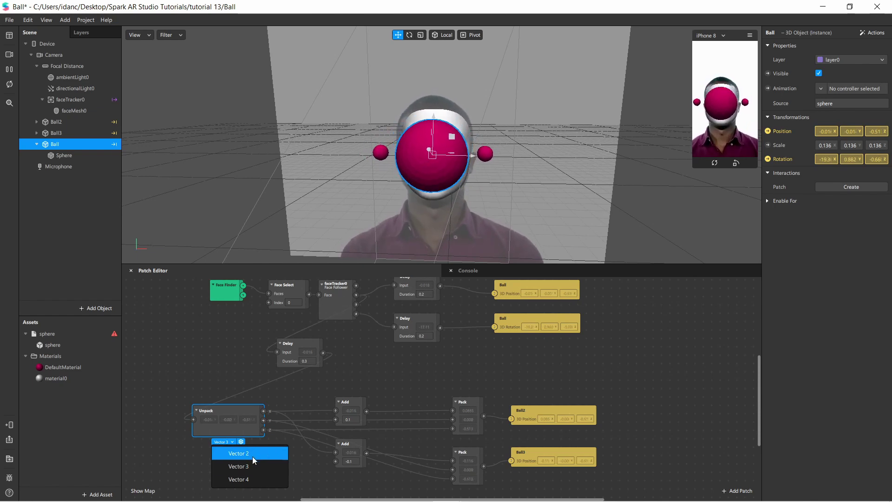
click(281, 404)
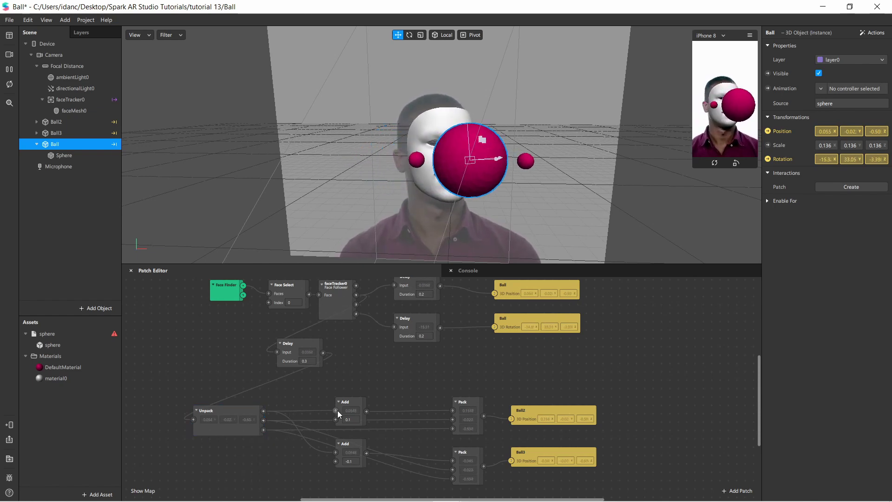
click(350, 404)
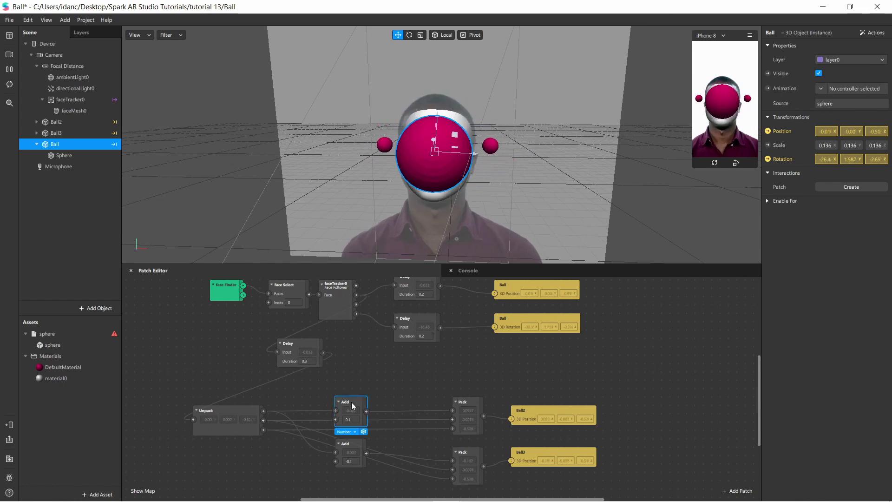
right_click(350, 375)
text(add)
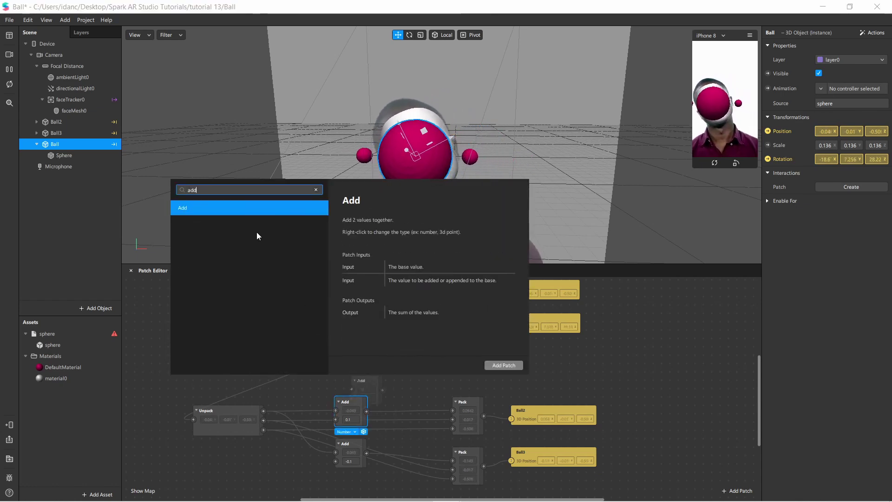
click(347, 400)
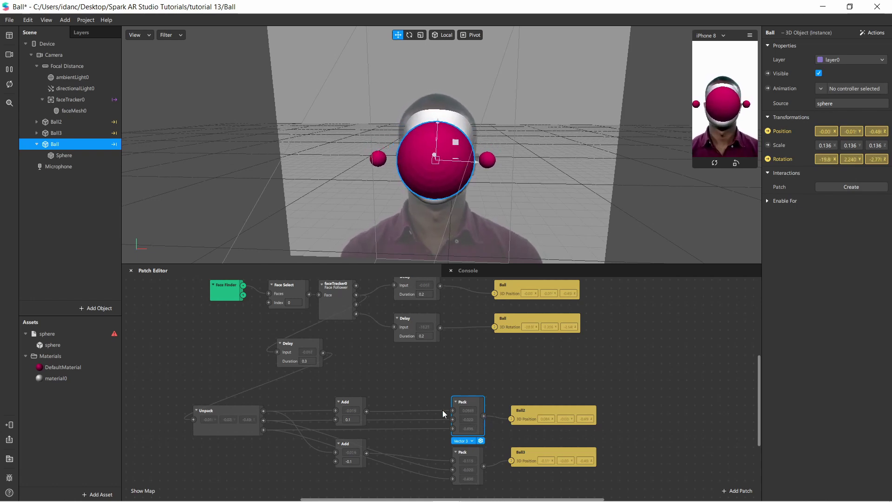
Step: Shift the upper Add patch up-right and select the Pack patch feeding Ball2
drag(361, 402, 370, 378)
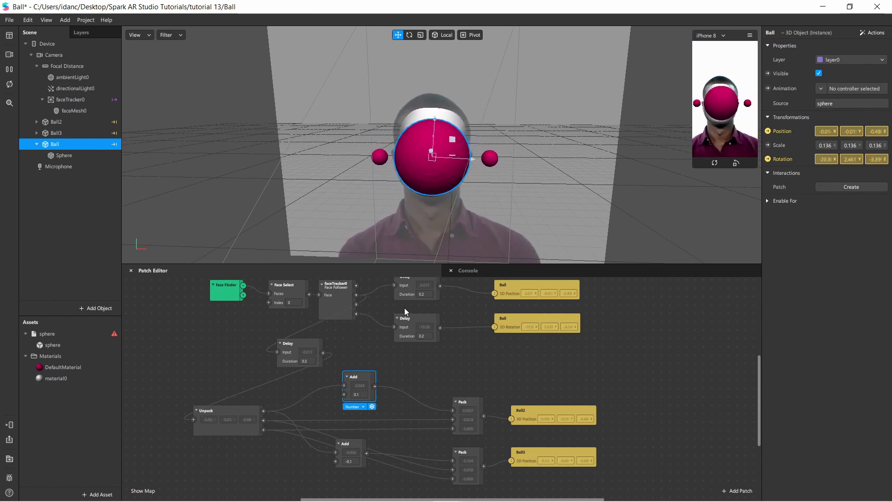
click(469, 404)
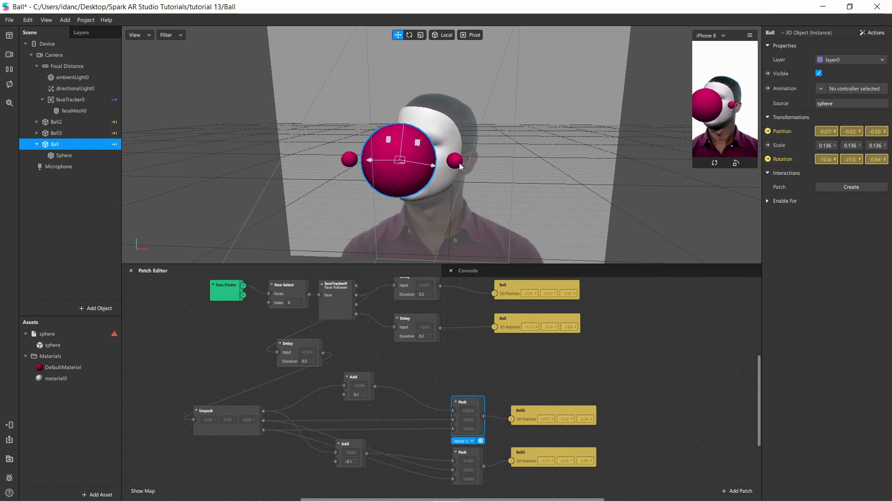
Step: Try Ball2 offsets of 0.2 and then 0.4 in the upper Add patch
click(356, 394)
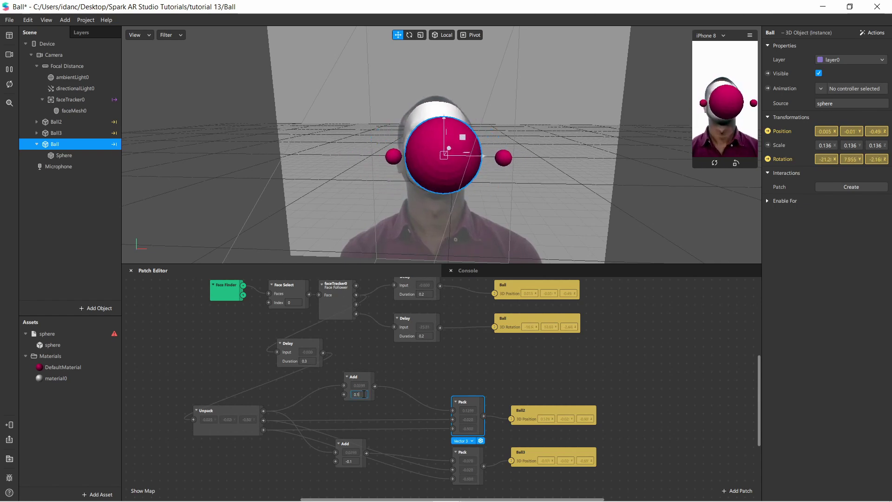
key(BackSpace)
key(BackSpace)
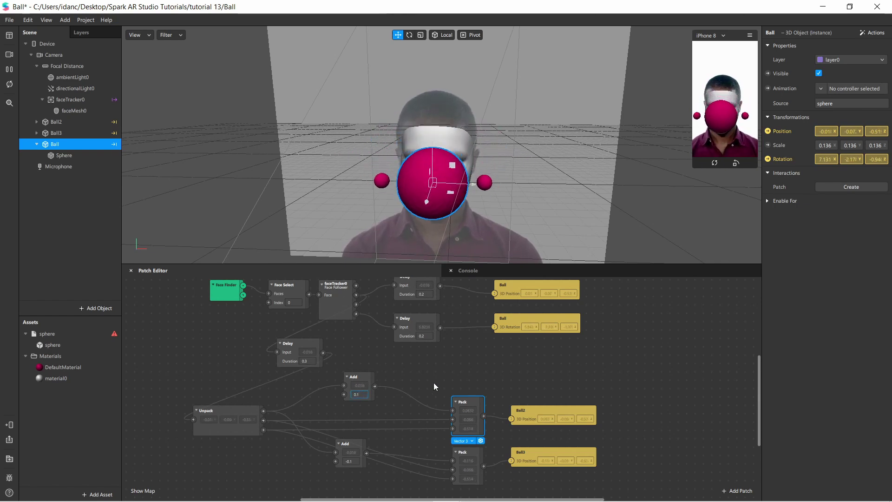
text(.2)
key(Return)
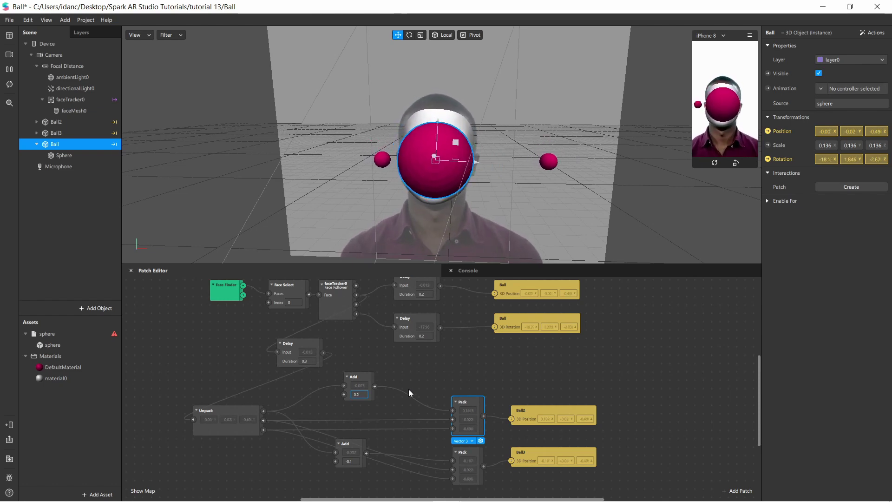
key(BackSpace)
text(4)
key(Return)
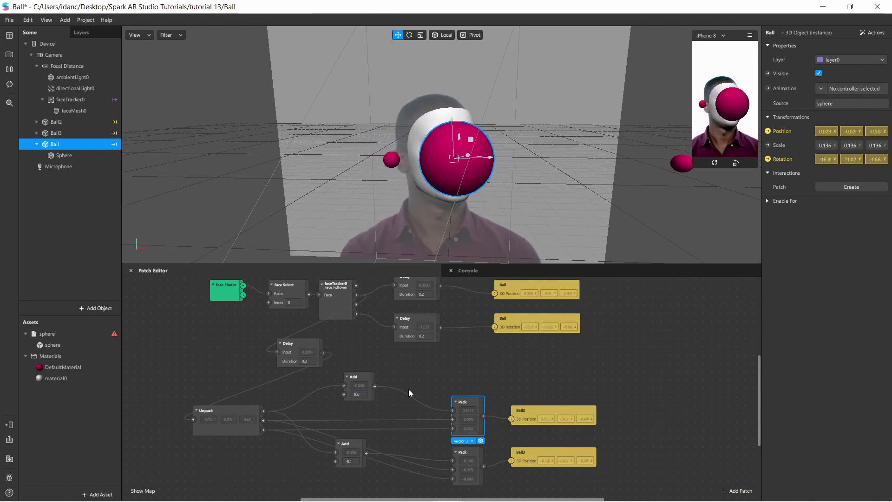
Step: Restore the upper Add offset to 0.1 so Ball2 sits beside the face
click(355, 395)
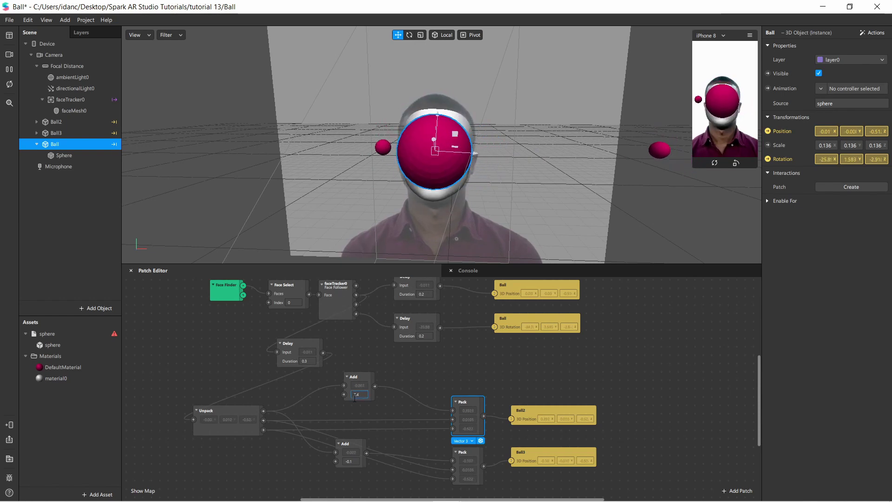
key(BackSpace)
text(1)
key(Return)
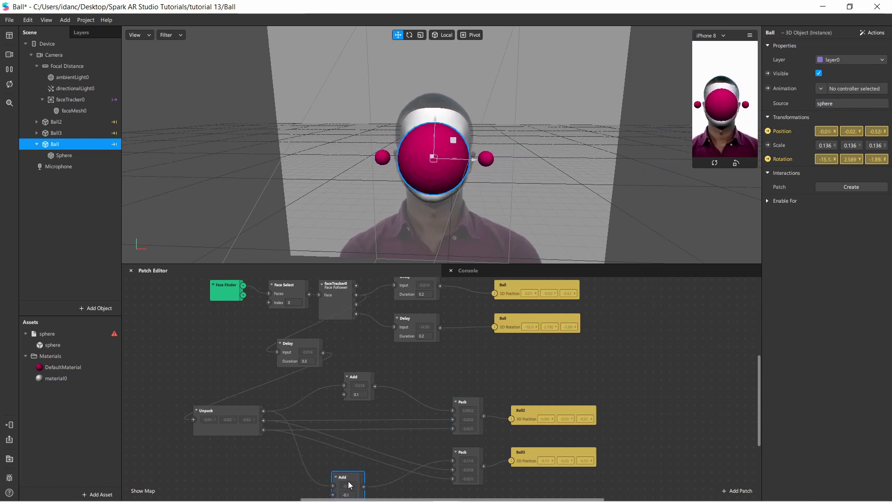
Step: Move the lower Add patch down and zoom in, leaving its -0.1 offset unchanged
drag(348, 475, 351, 475)
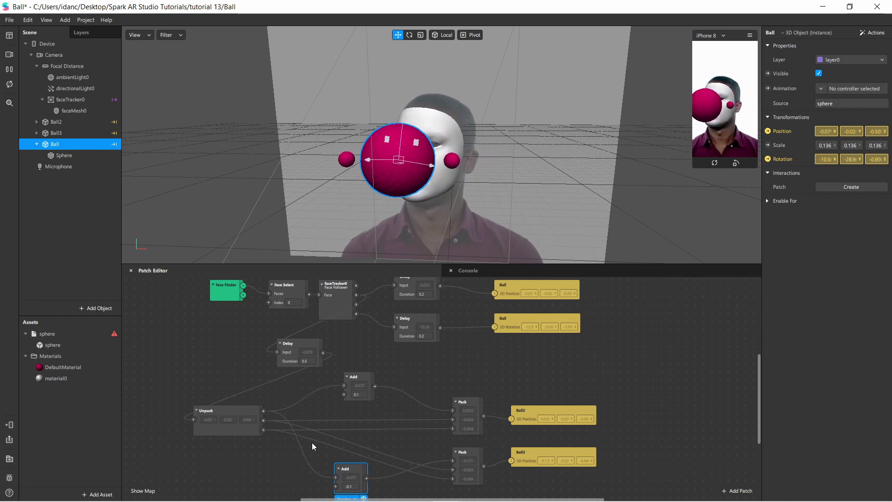
scroll(280, 440, down, 3)
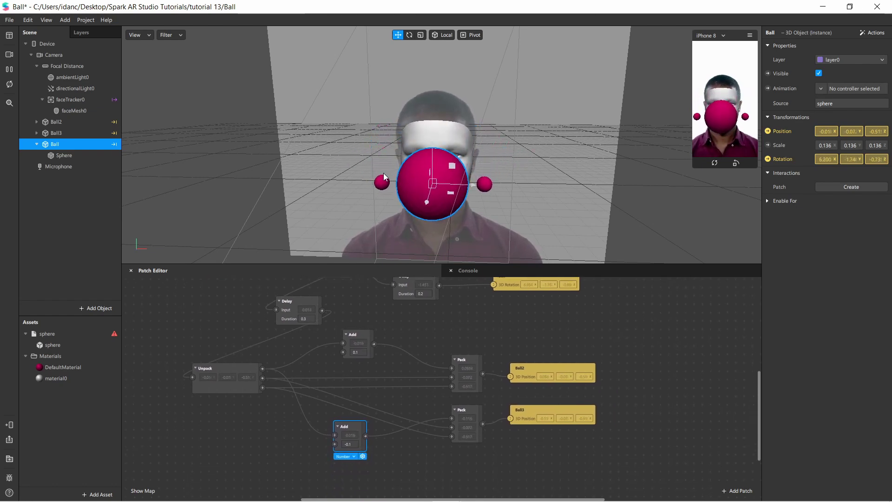
click(349, 444)
text(0)
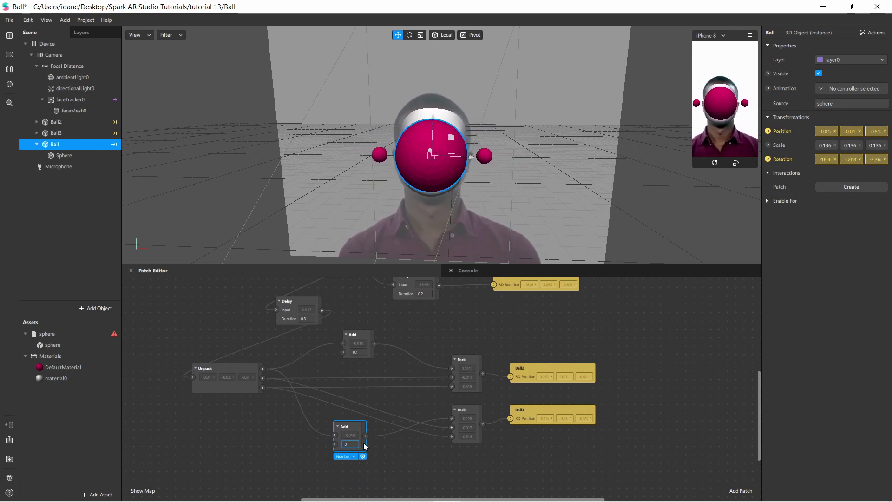
key(Escape)
scroll(380, 439, right, 1)
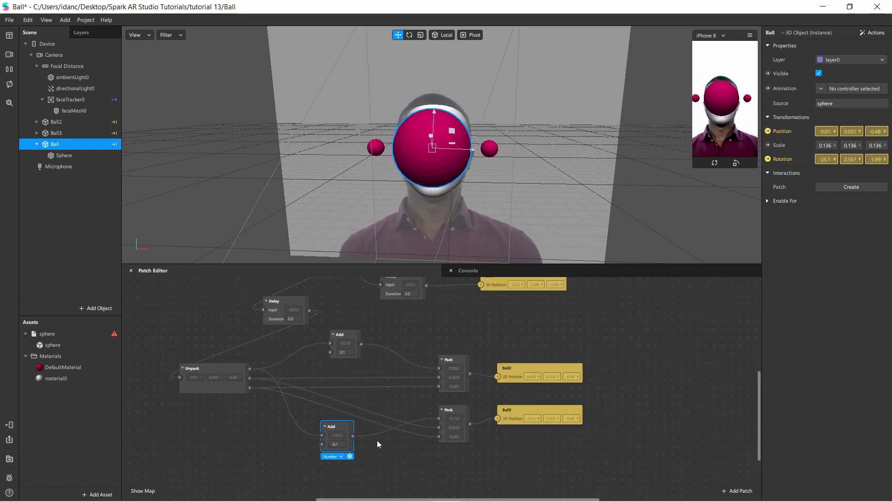
scroll(391, 421, up, 1)
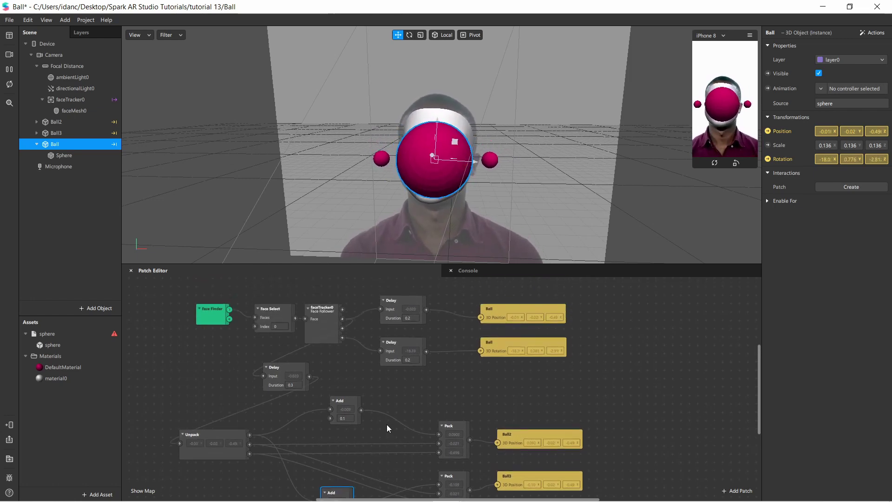
scroll(388, 414, down, 2)
ctrl+scroll(387, 423, up, 4)
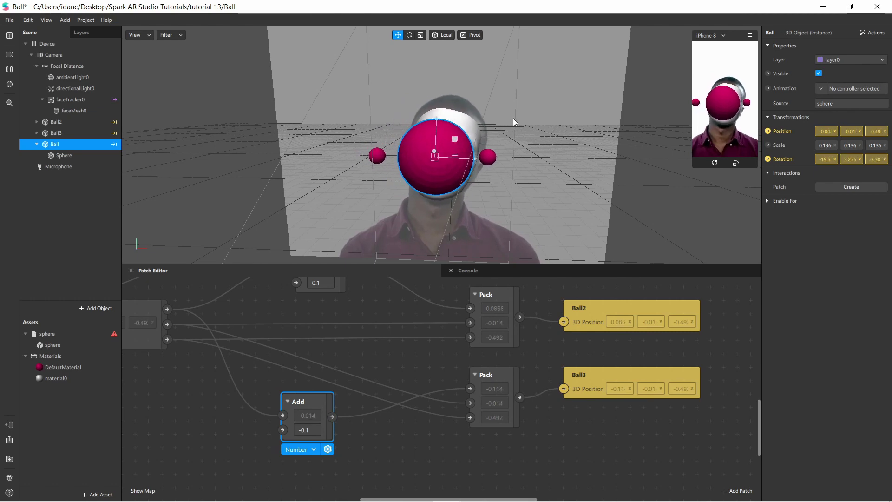
Step: Try Ball3 offsets of -0.2 and then -0.3 in the lower Add patch
click(317, 428)
text(-0.2)
key(Return)
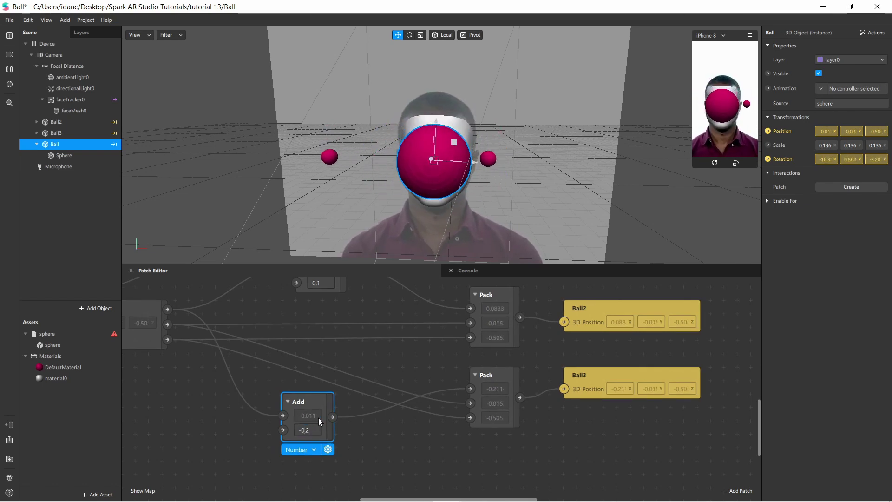
click(313, 430)
text(-0.3)
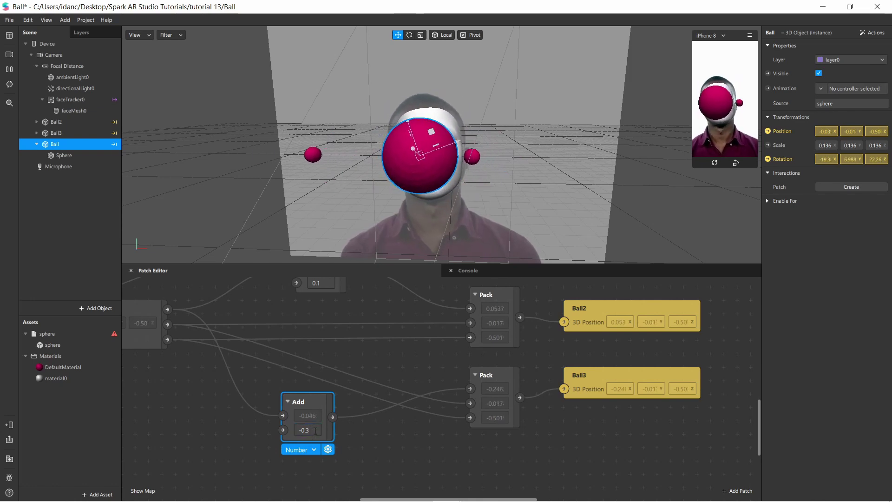
key(Return)
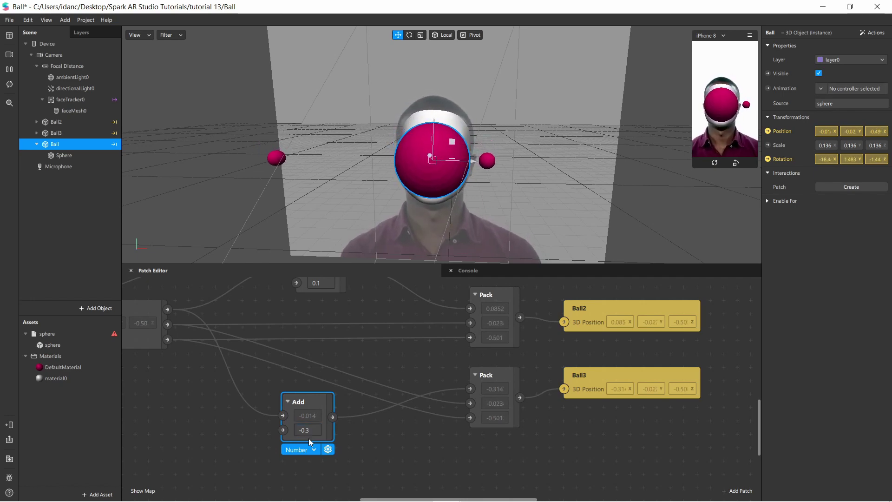
Step: Return the lower Add offset to -0.1 so Ball3 stays close to the face
click(312, 431)
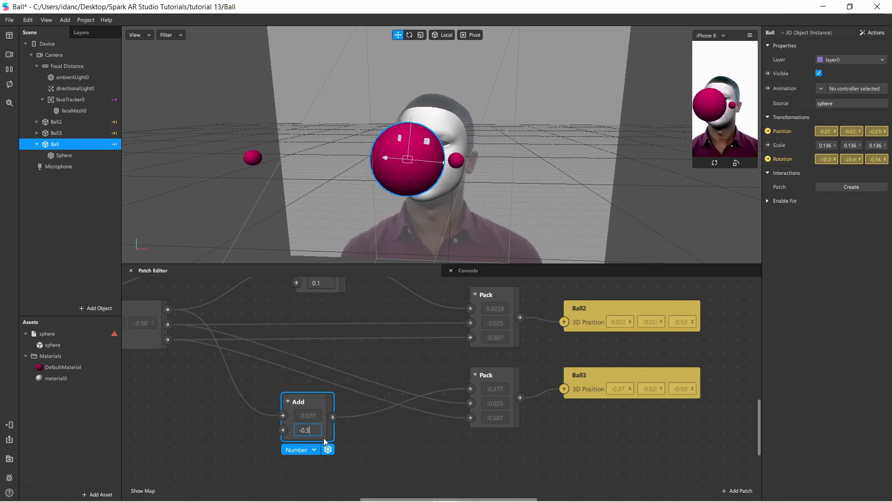
key(BackSpace)
text(1)
key(Return)
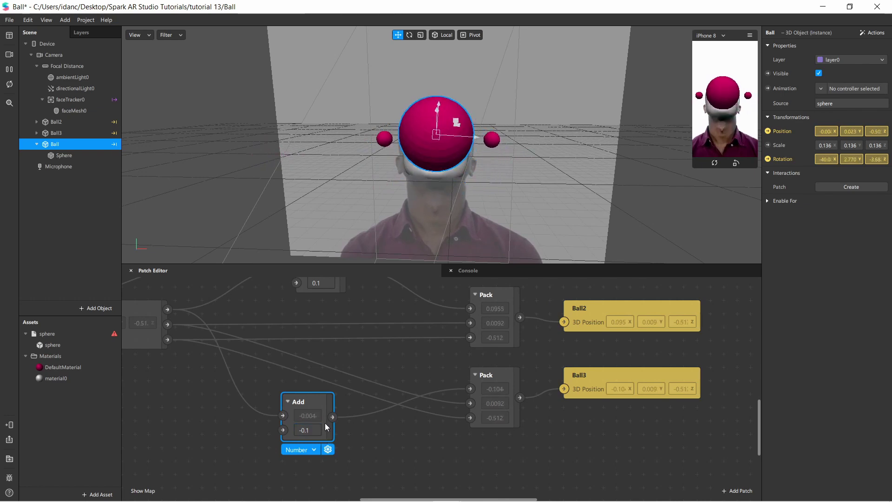
scroll(353, 385, down, 3)
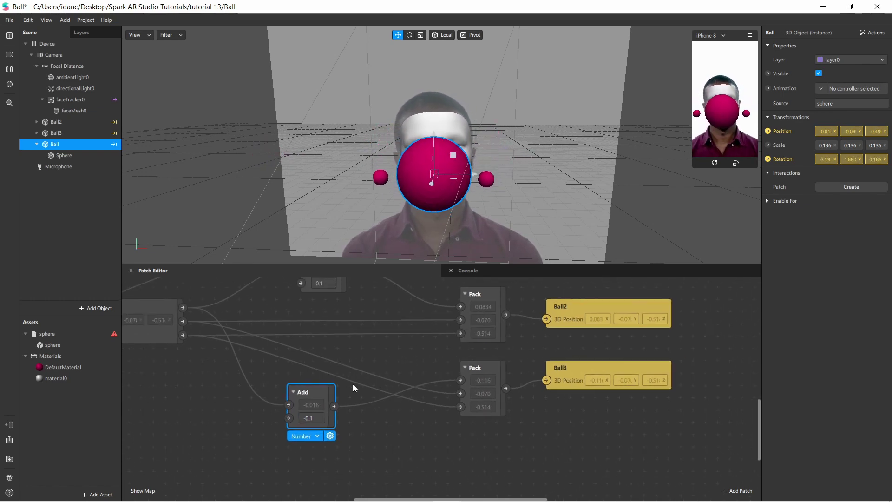
drag(261, 317, 357, 368)
scroll(349, 367, down, 3)
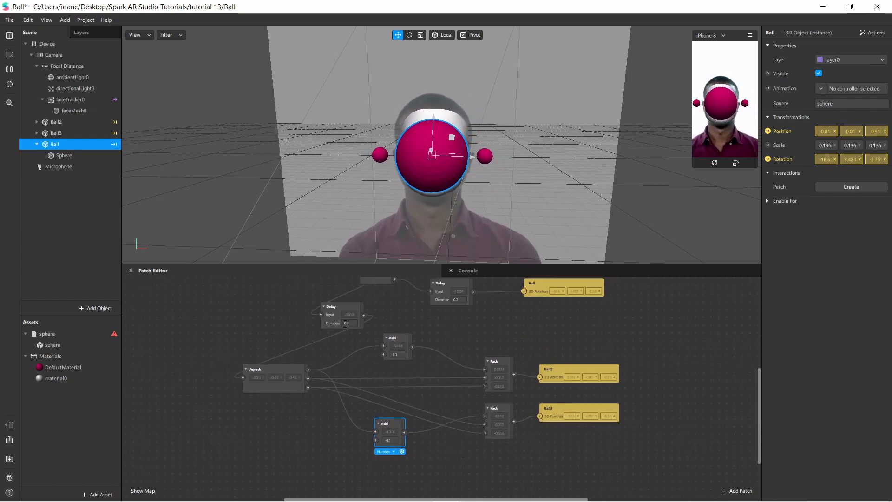
scroll(364, 337, down, 2)
drag(390, 313, 351, 350)
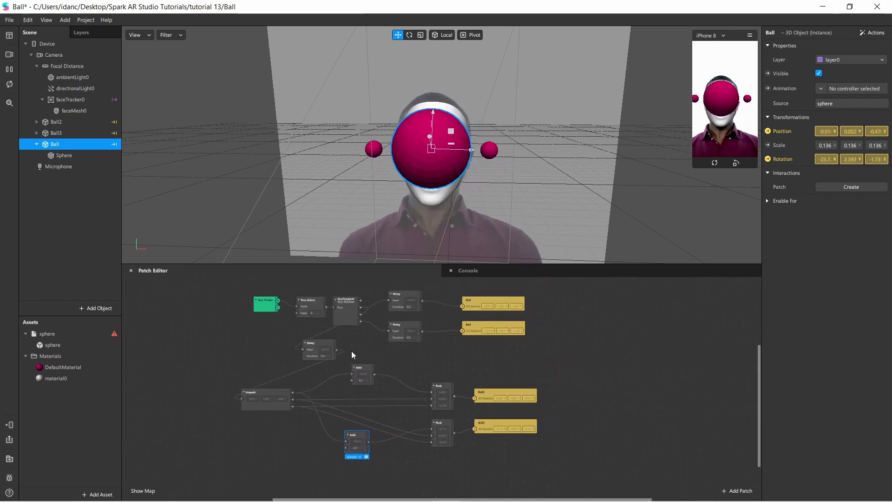
scroll(326, 349, up, 3)
click(317, 336)
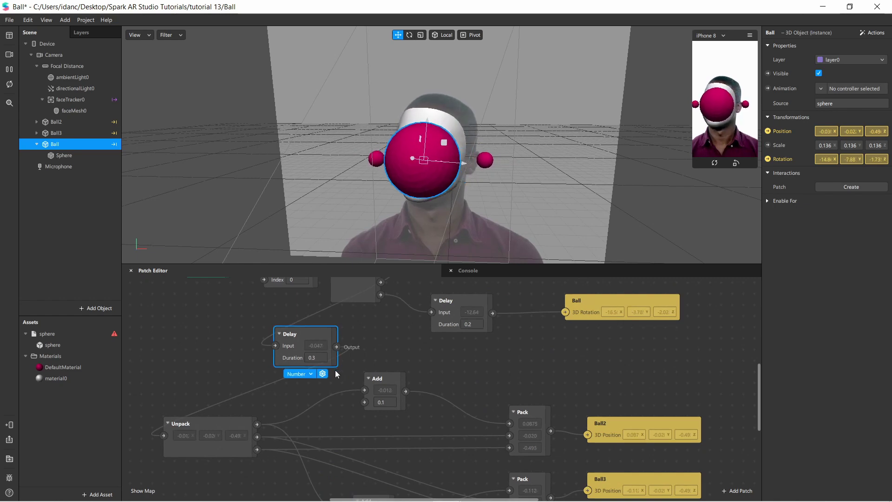
mouse_move(387, 341)
mouse_down()
mouse_move(380, 377)
mouse_move(378, 349)
mouse_up()
drag(491, 371, 483, 352)
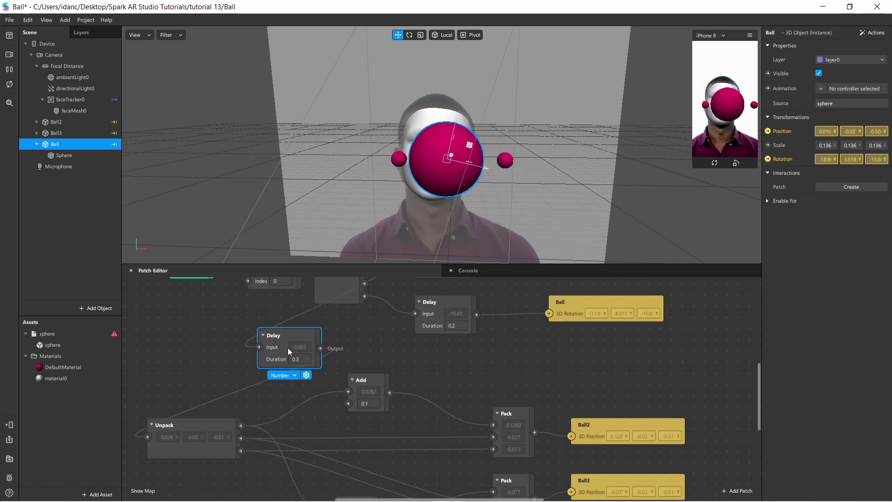
scroll(455, 373, down, 3)
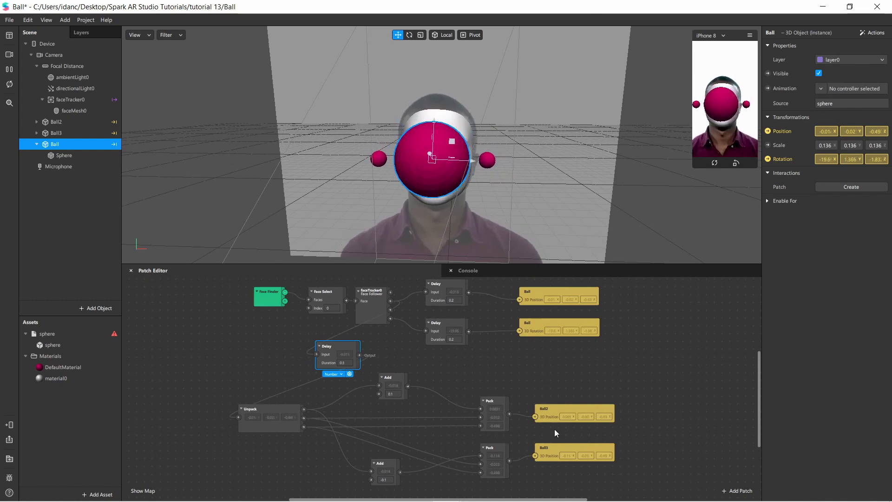
click(554, 448)
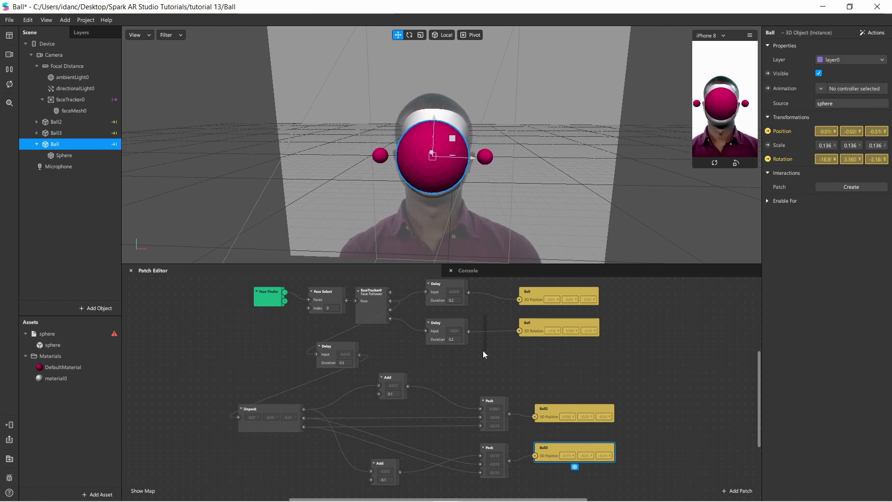
scroll(486, 354, up, 2)
scroll(487, 353, down, 3)
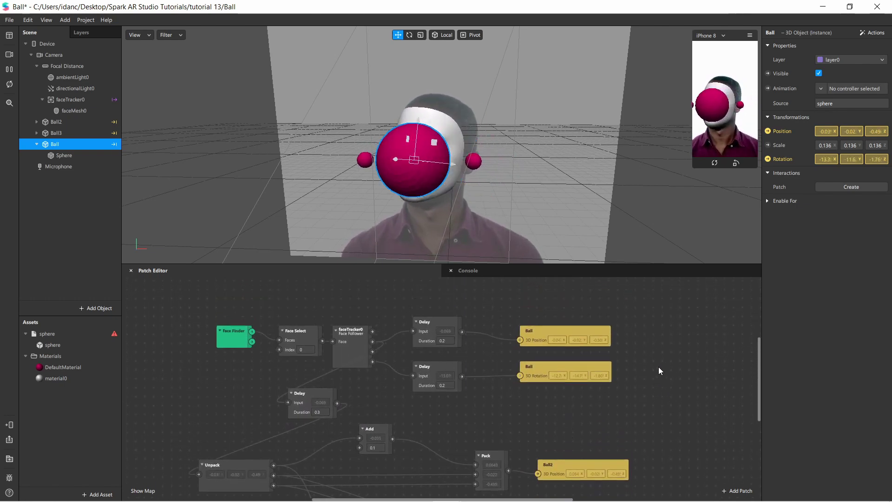
scroll(640, 370, down, 1)
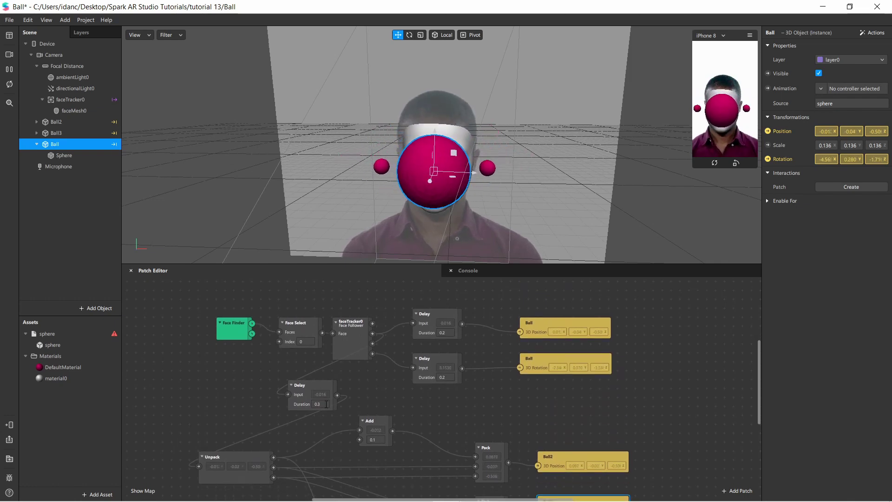
Step: Commit the Delay's 0.3 duration and select the upper Add patch that adds 0.1
click(490, 400)
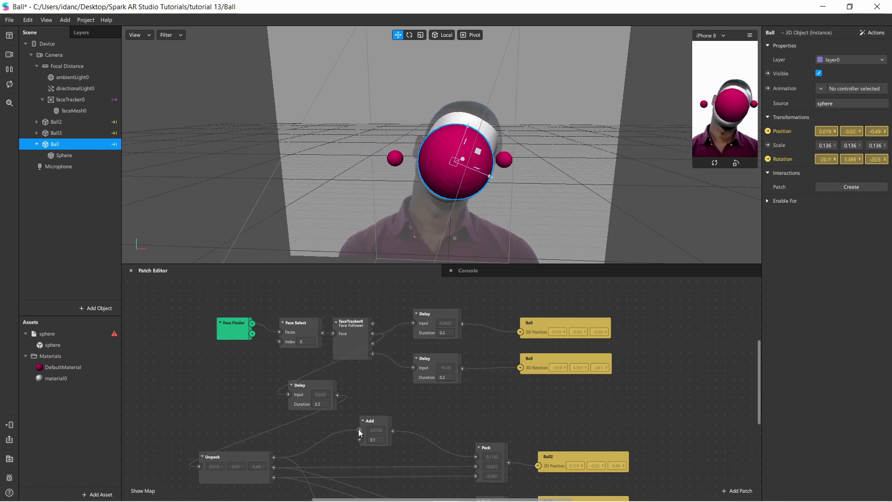
scroll(279, 413, down, 2)
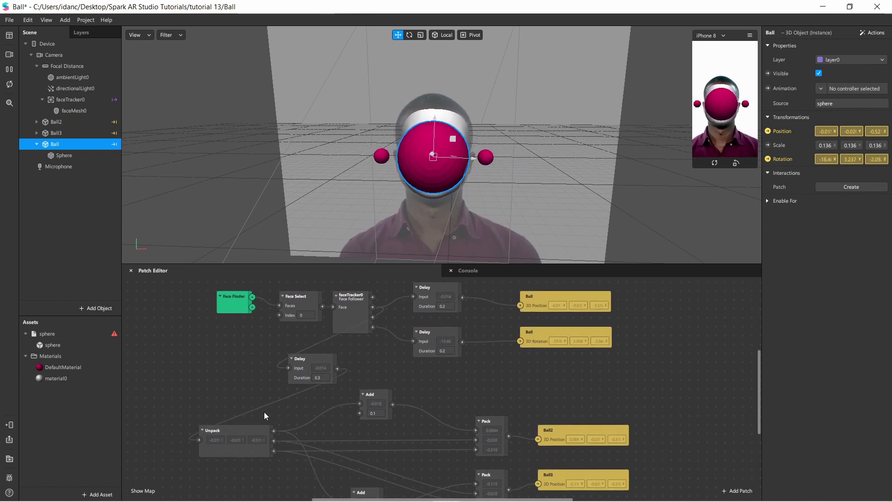
scroll(286, 428, down, 4)
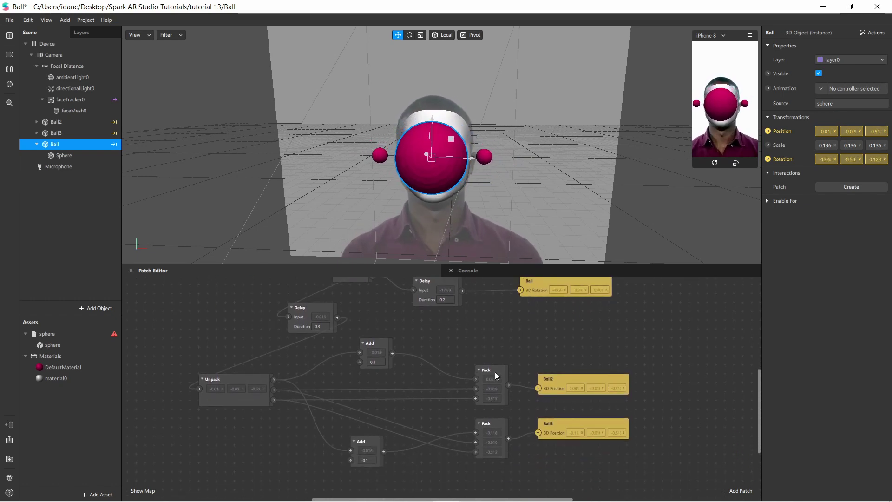
click(377, 348)
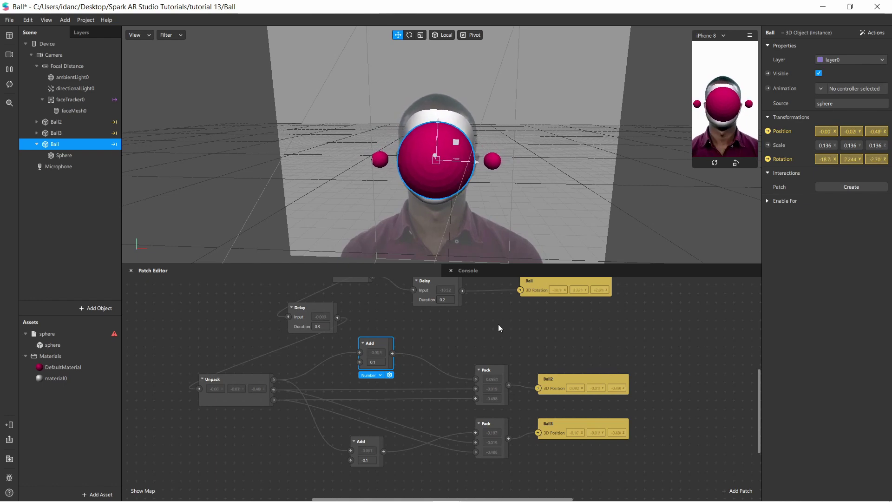
scroll(467, 343, down, 1)
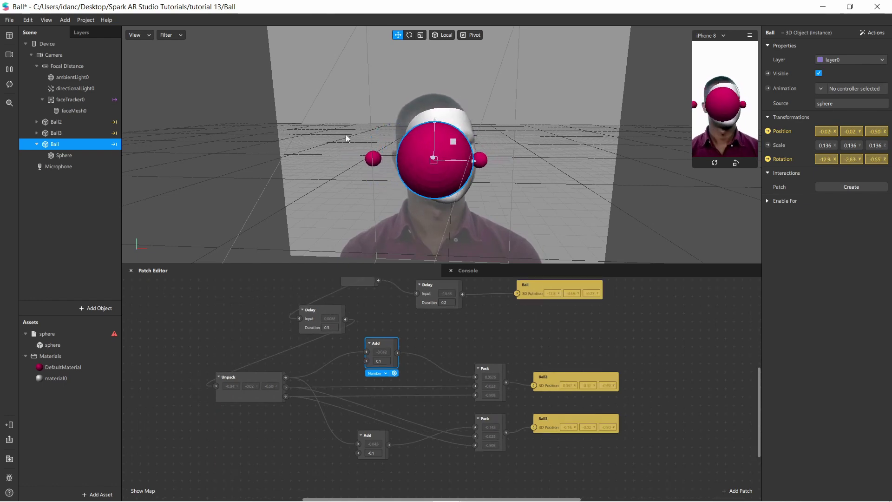
scroll(518, 355, up, 2)
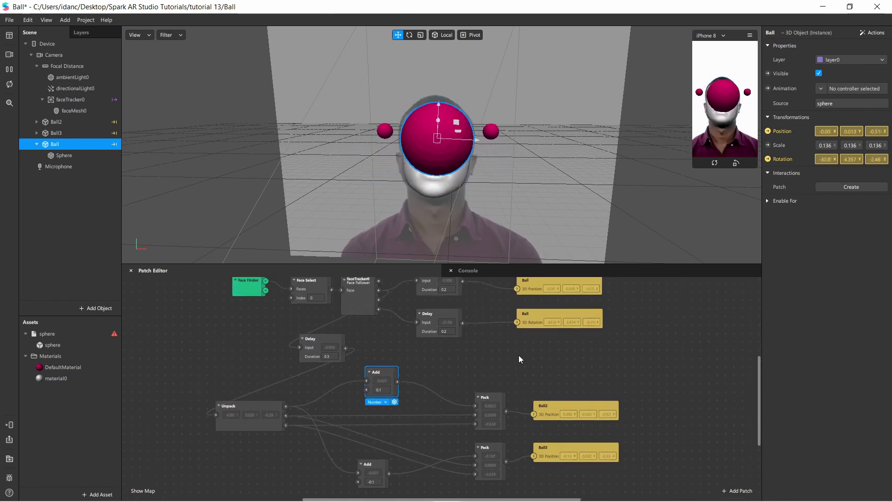
scroll(472, 373, up, 1)
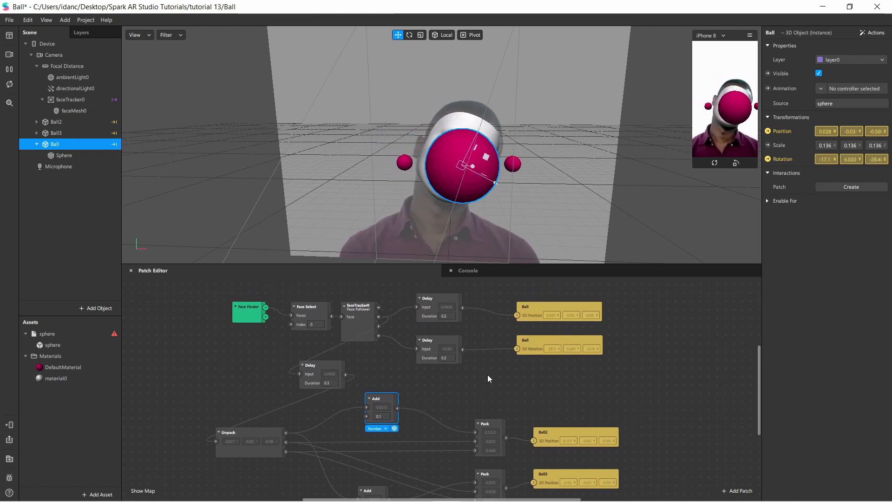
scroll(487, 375, down, 1)
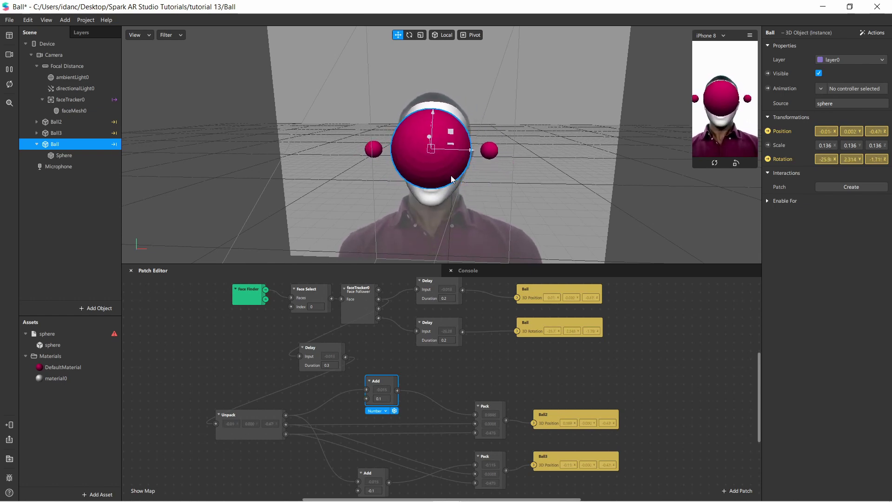
scroll(652, 380, up, 2)
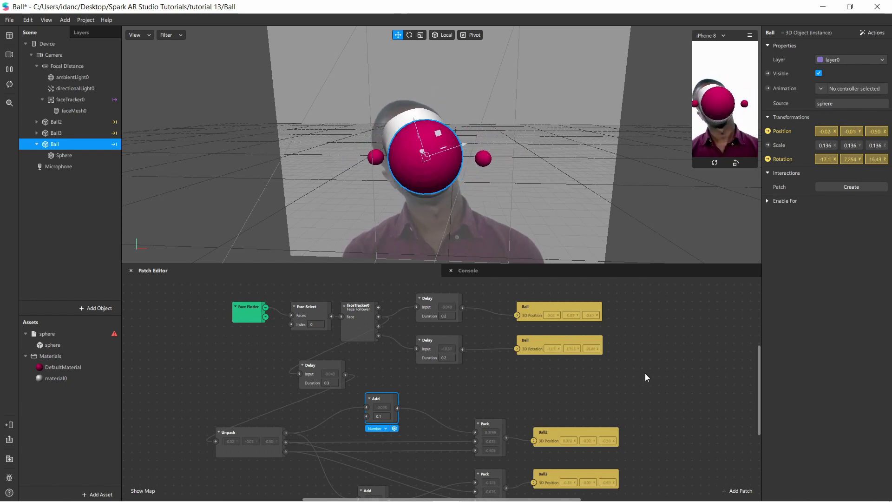
scroll(643, 375, down, 2)
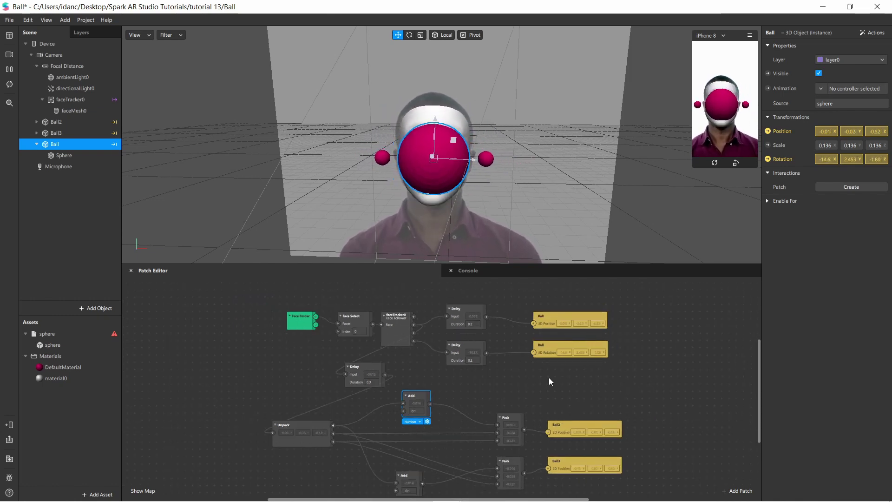
scroll(494, 386, up, 2)
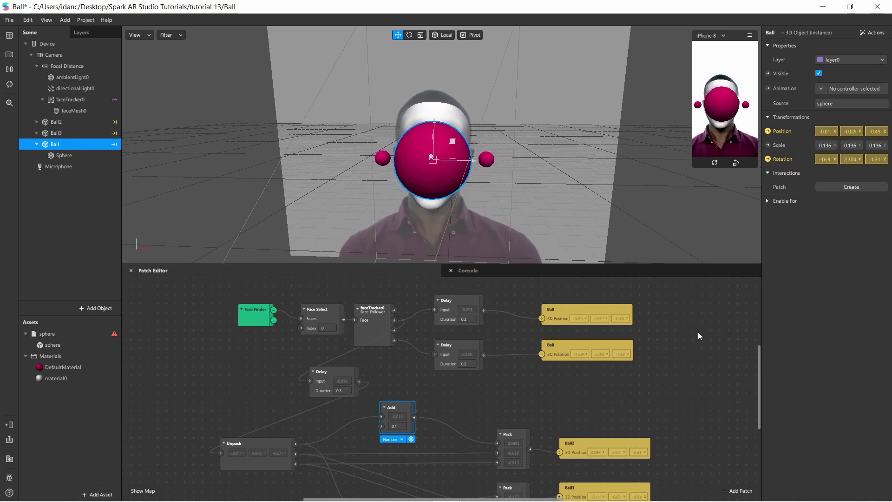
scroll(700, 362, up, 1)
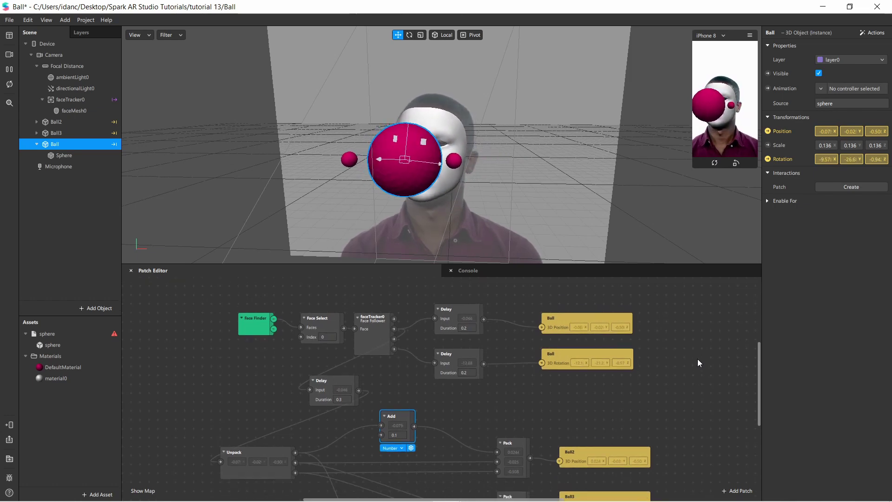
scroll(697, 360, down, 1)
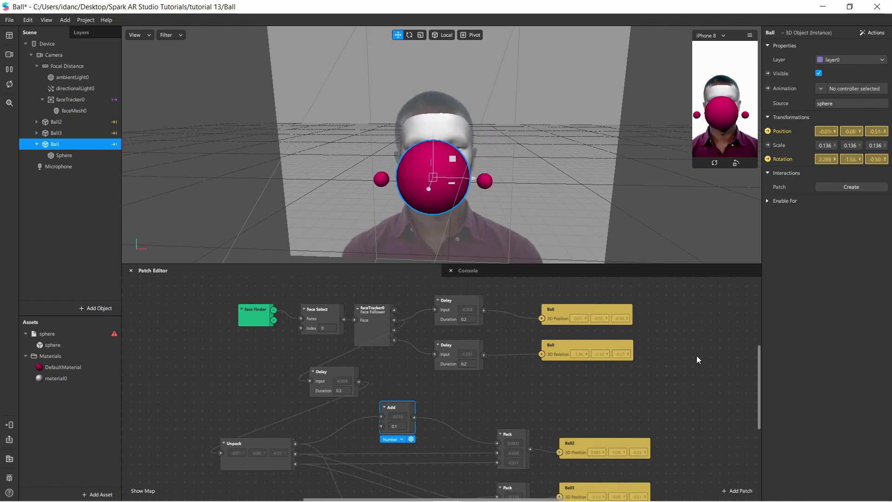
scroll(696, 359, up, 1)
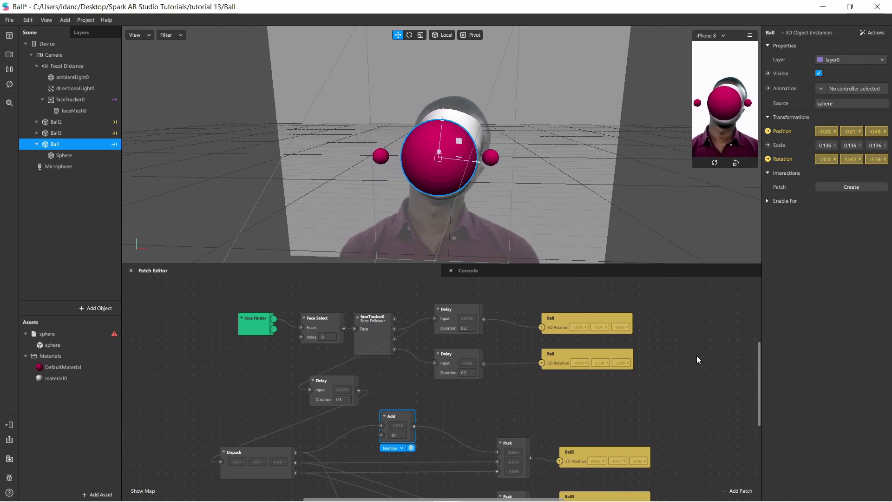
scroll(682, 353, down, 5)
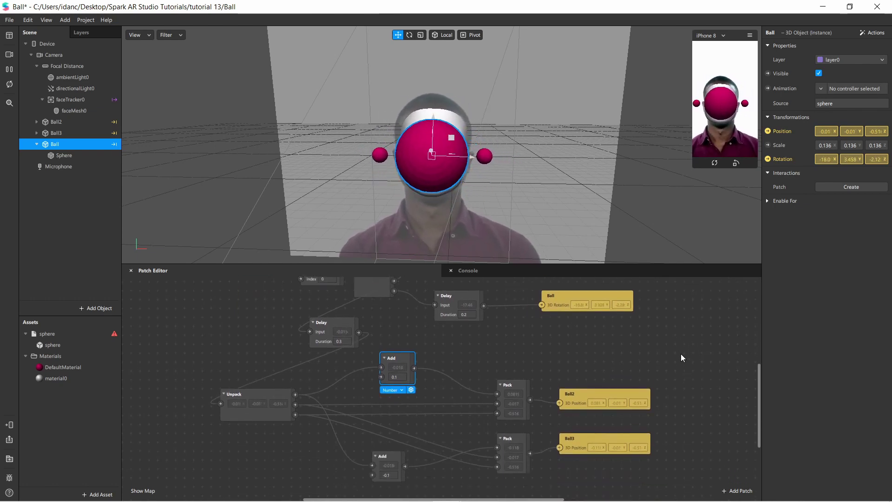
scroll(681, 353, up, 6)
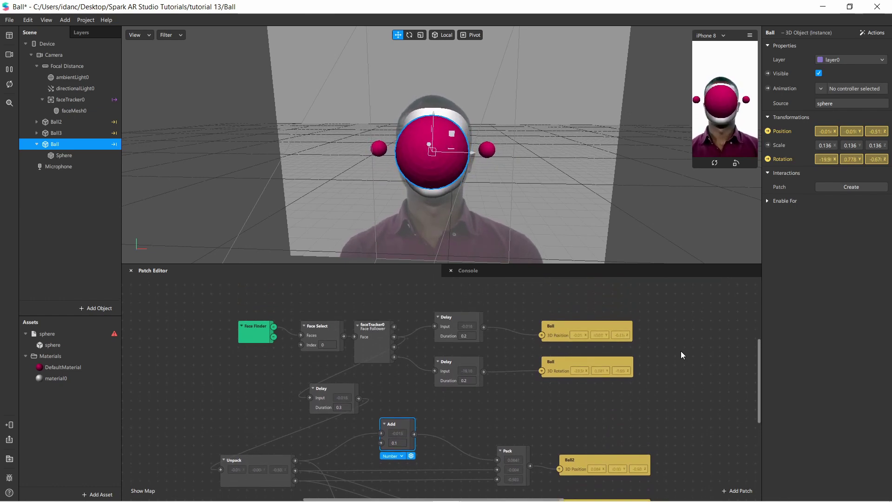
scroll(681, 347, down, 3)
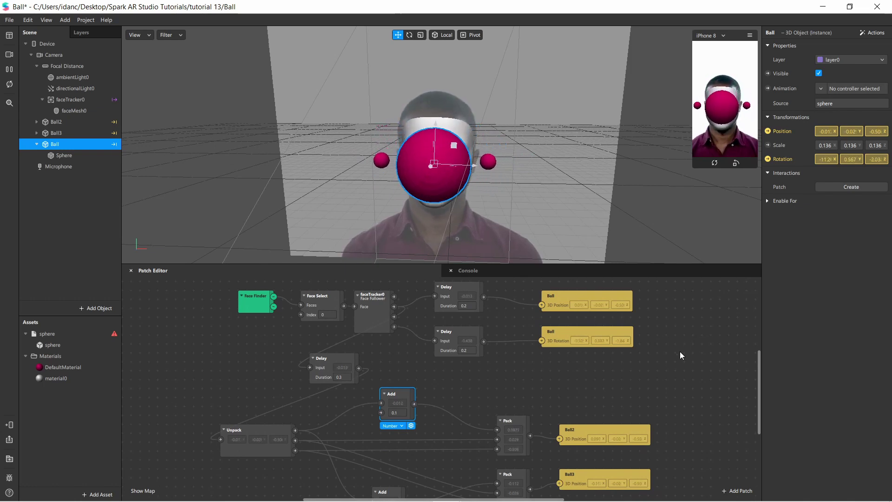
scroll(663, 356, down, 2)
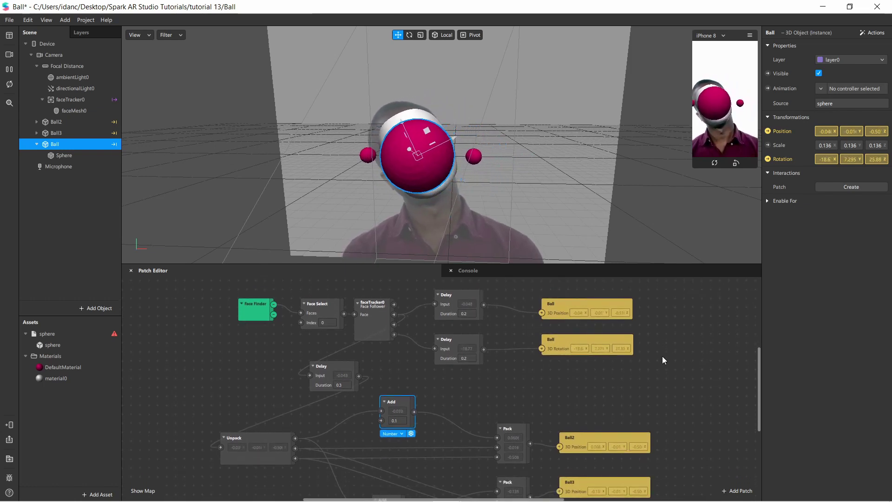
scroll(662, 356, down, 1)
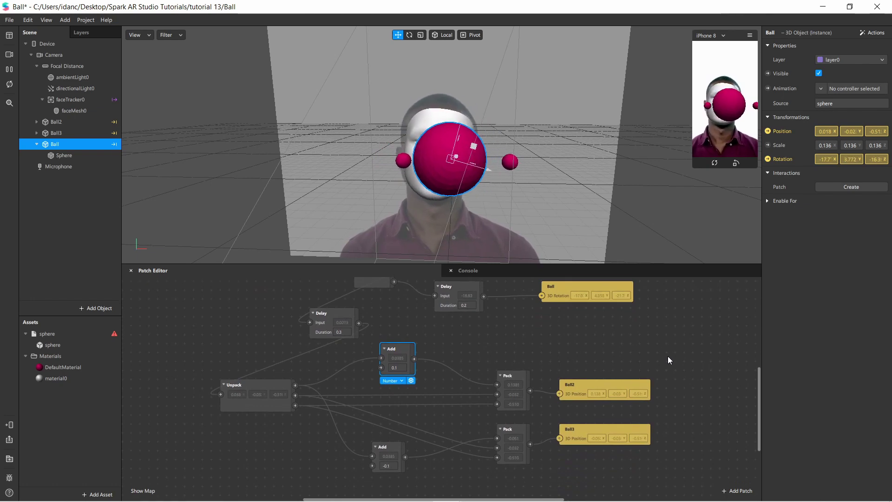
scroll(672, 358, up, 4)
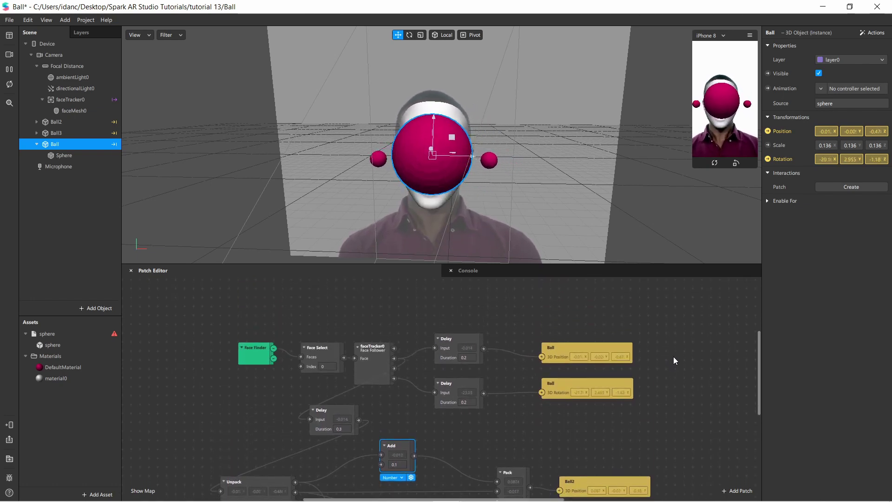
scroll(673, 357, down, 1)
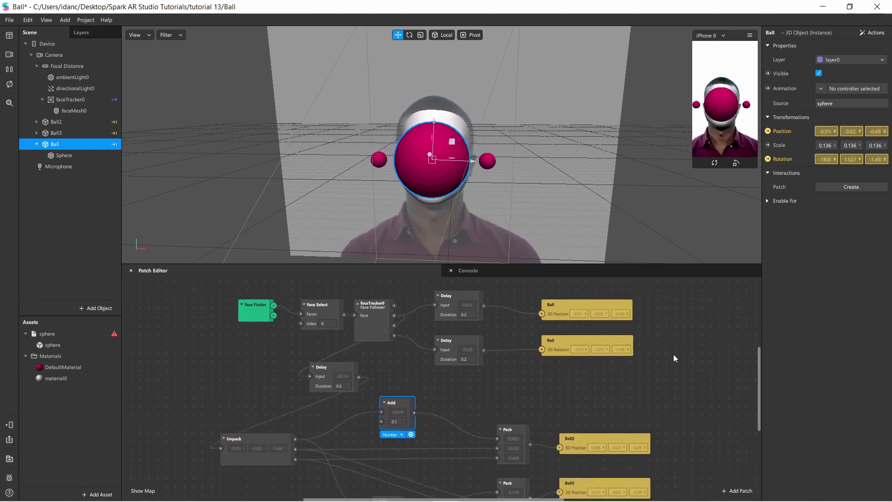